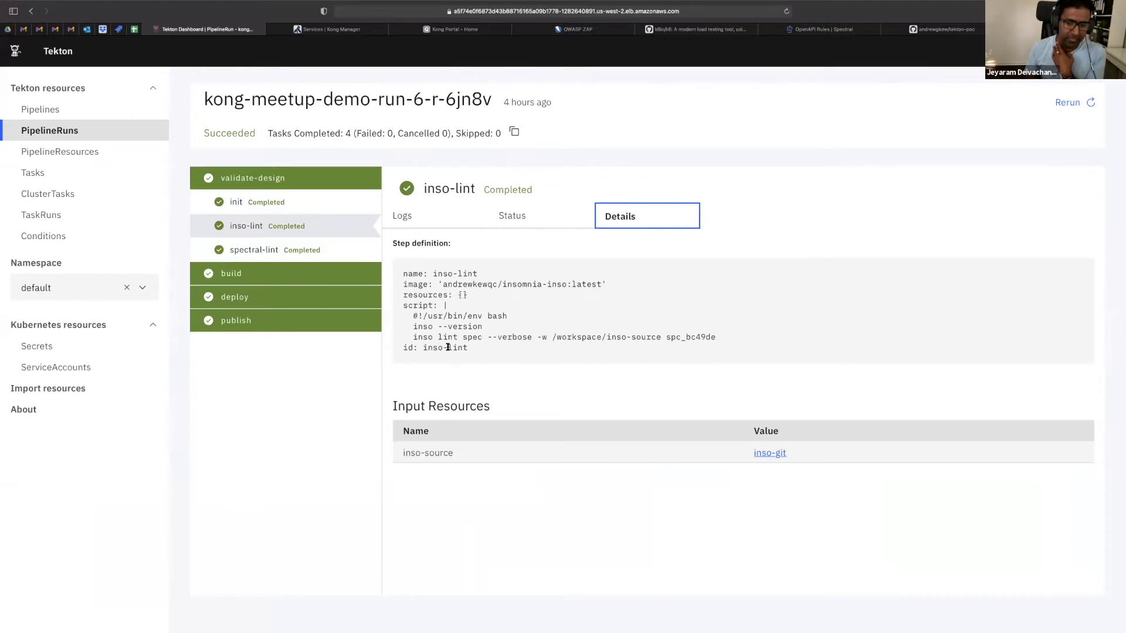
- Review the inso-lint command, and inspect the step definition of unit-test-insomnia in the build task
left_click_drag(413, 337, 542, 339)
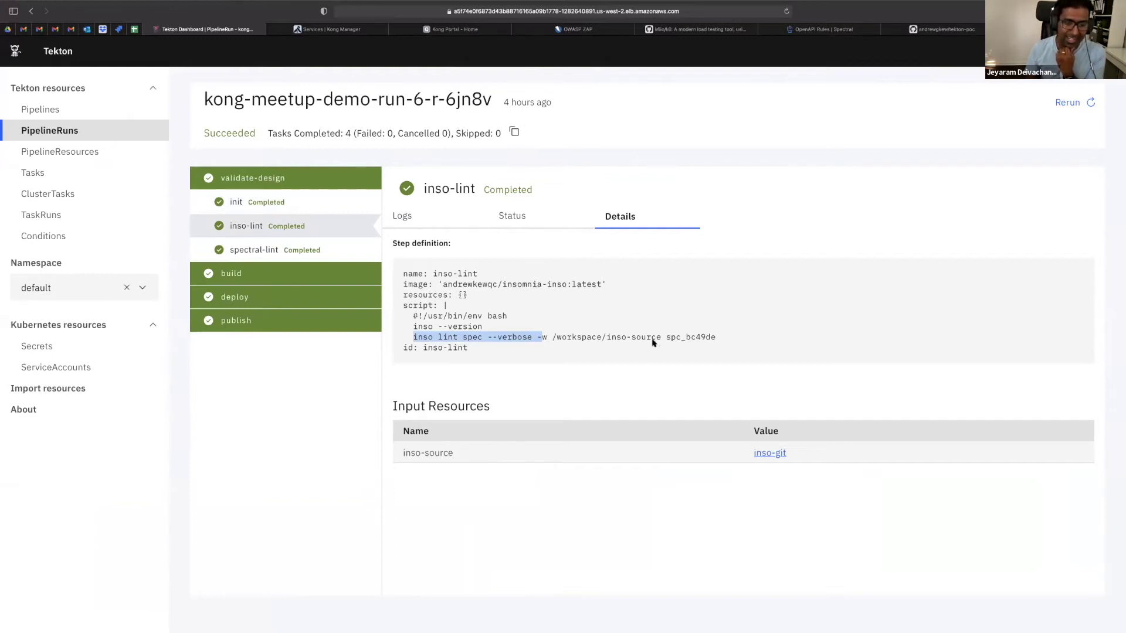
left_click(244, 275)
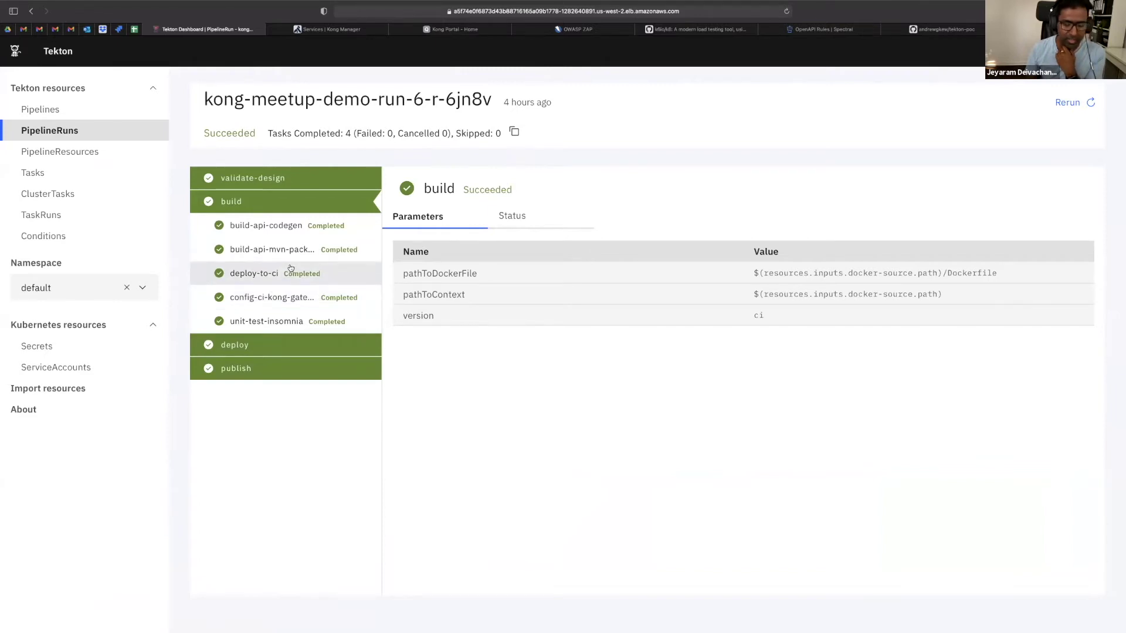
left_click(276, 324)
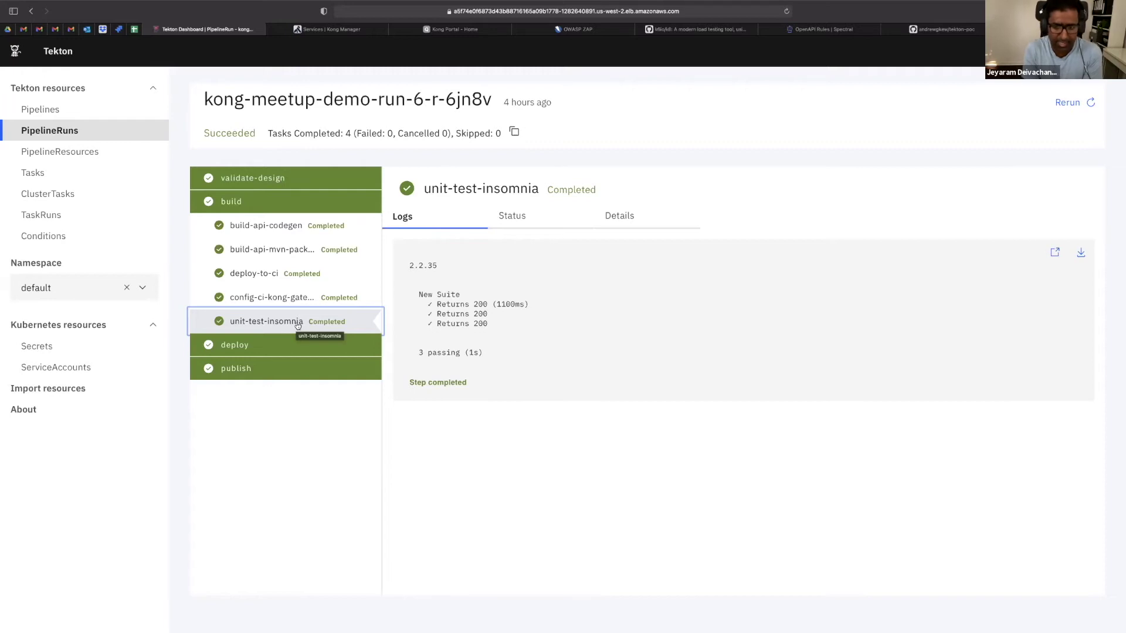
left_click(604, 221)
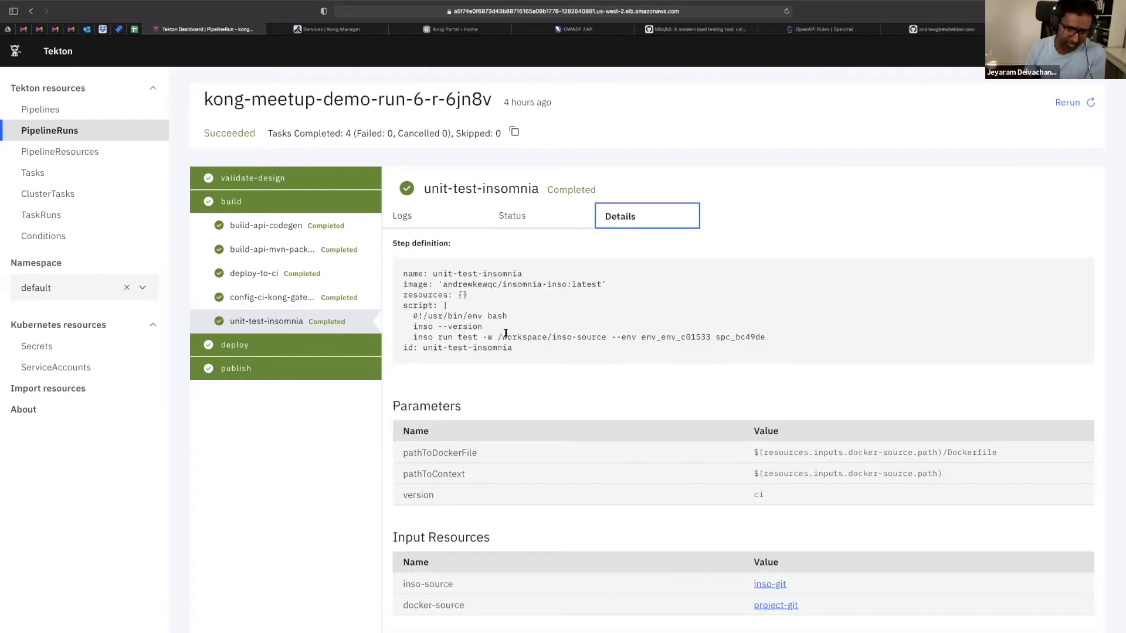
left_click_drag(414, 337, 430, 338)
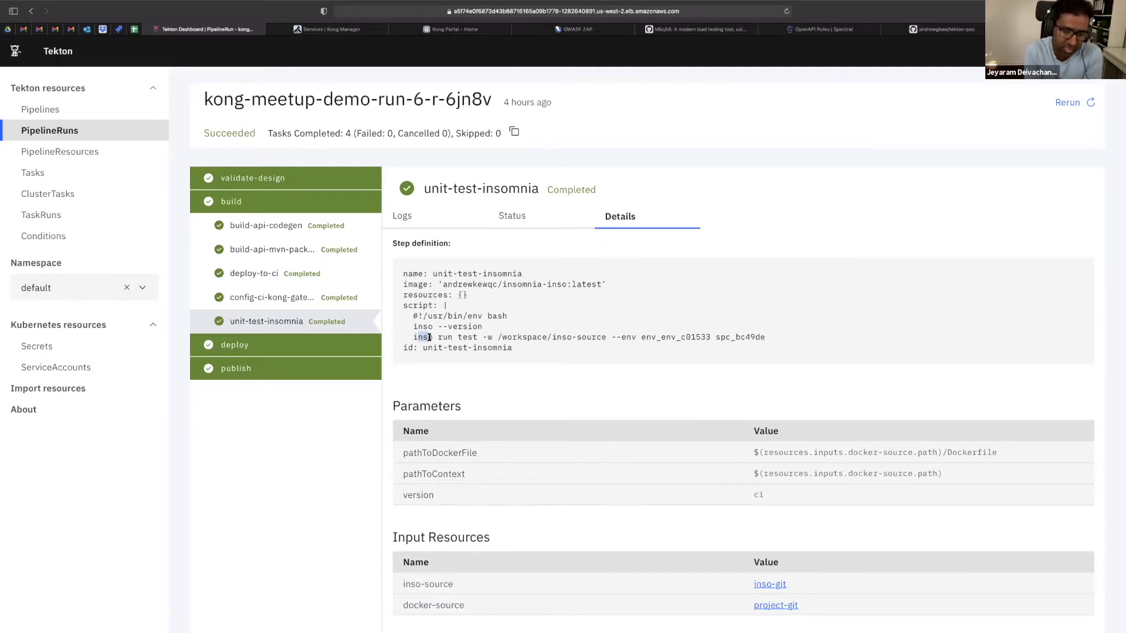
- Switch to Insomnia and expand all three Returns 200 tests in New Suite to show their code
key("ctrl+Right")
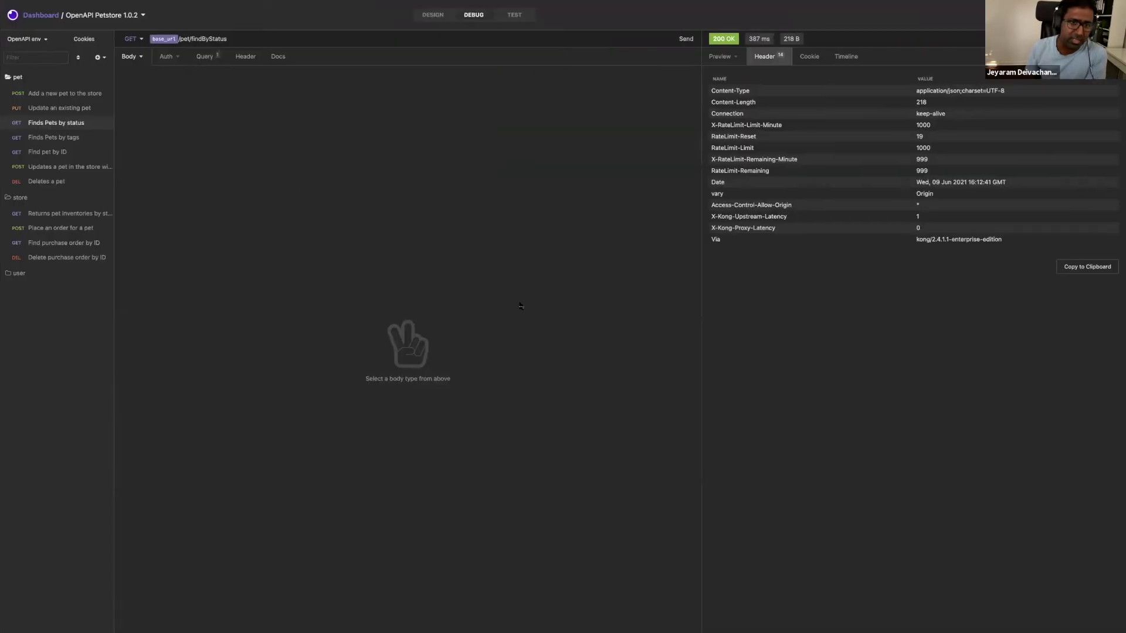
left_click(514, 15)
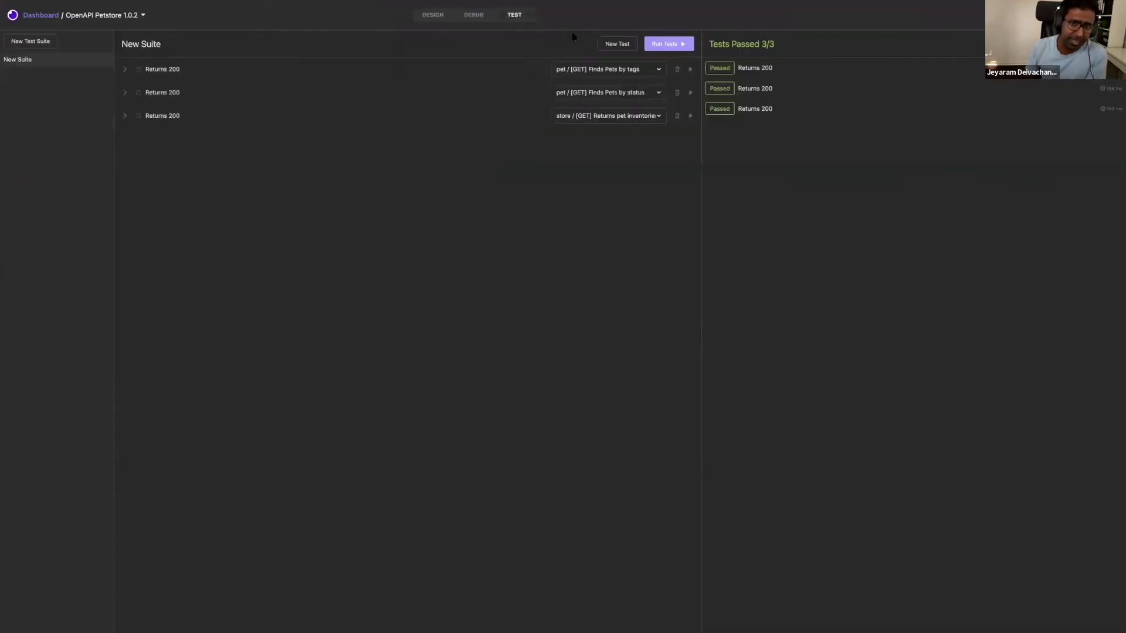
left_click(125, 115)
left_click(125, 92)
left_click(125, 69)
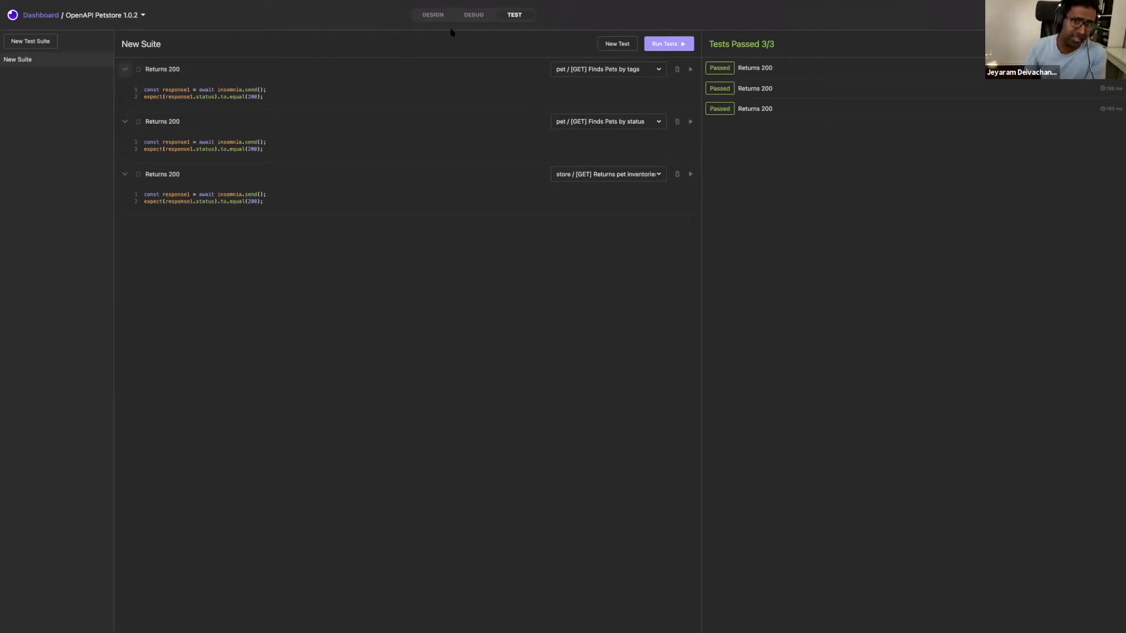
- Send the Finds Pets by status request and view its response headers
left_click(473, 16)
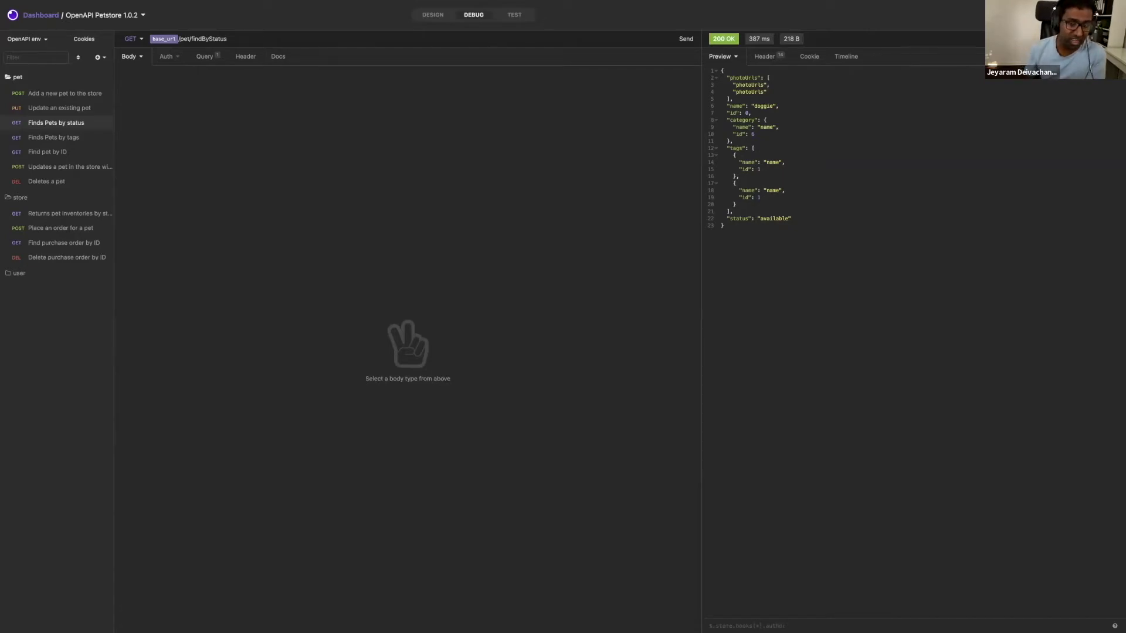
left_click(684, 40)
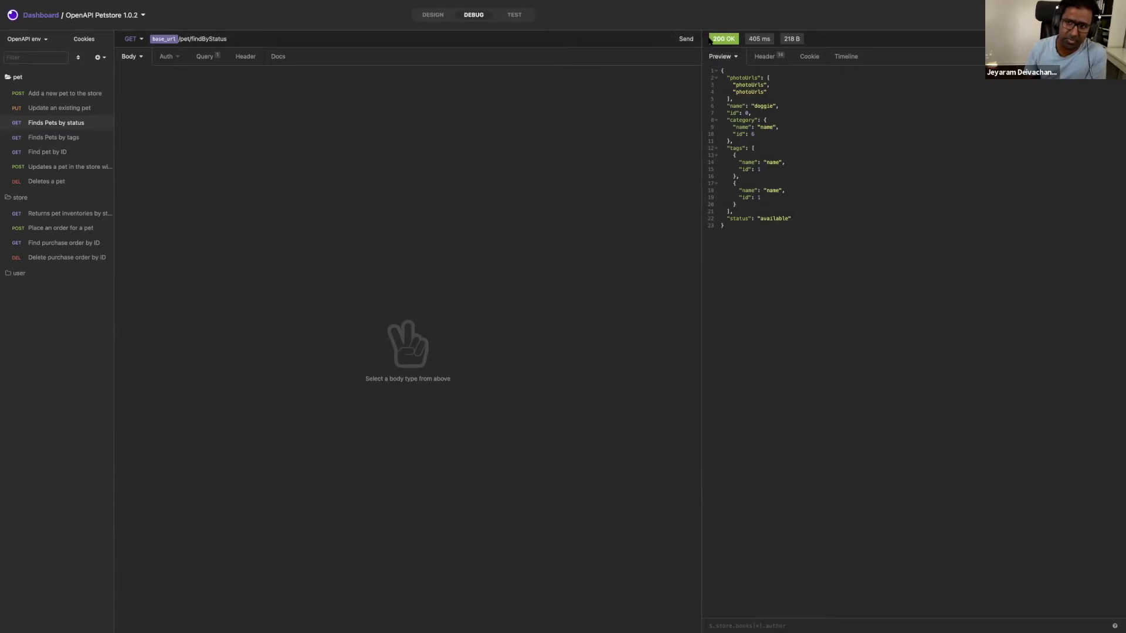
left_click(767, 57)
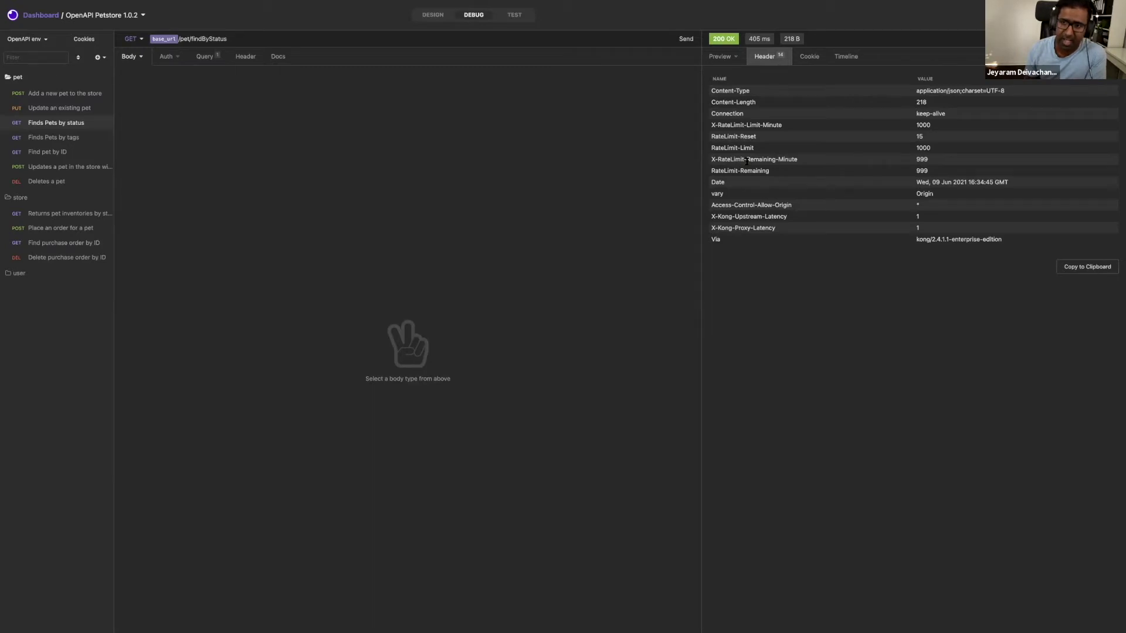
- Examine the x-kong-plugin-rate-limiting and x-kong-plugin-cors blocks at the end of the API spec
left_click(432, 16)
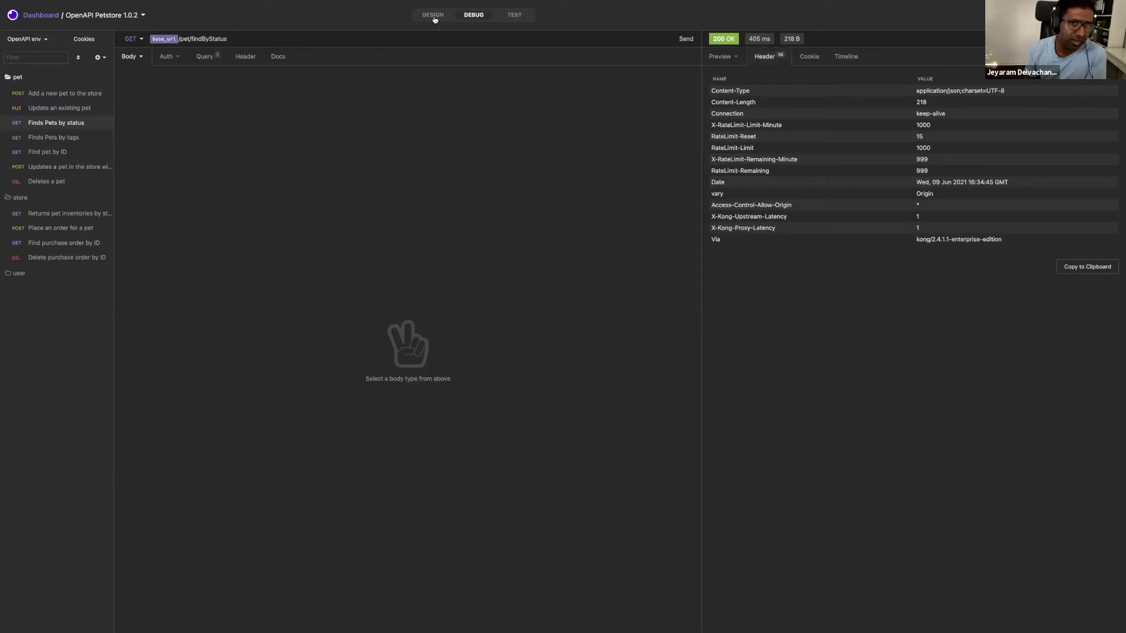
scroll(467, 316, "down", 20)
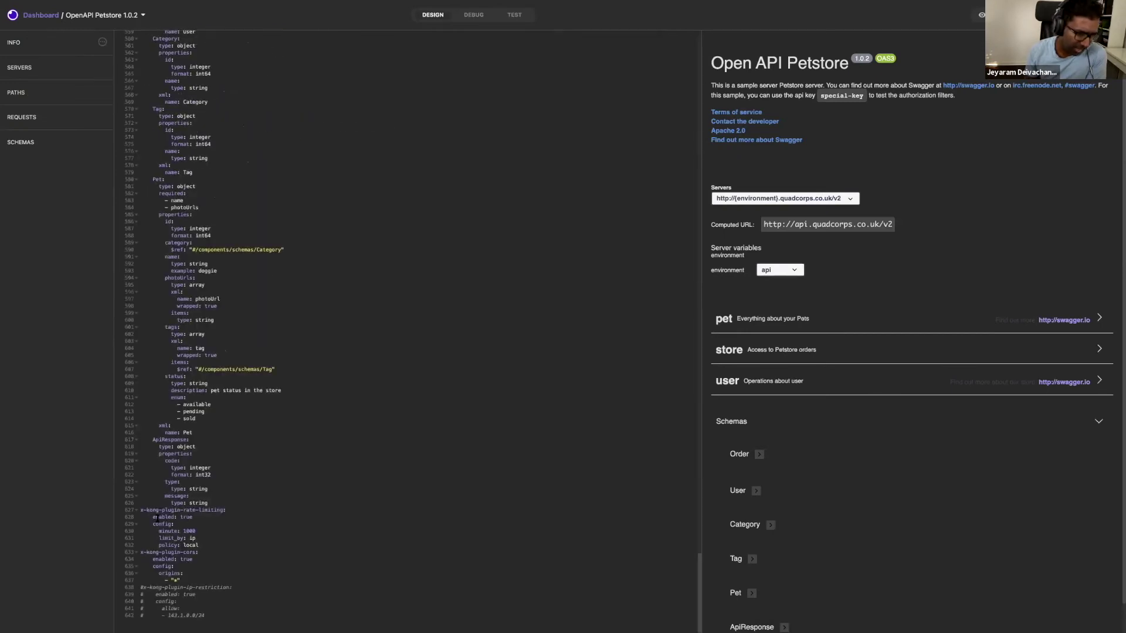
left_click_drag(142, 511, 208, 544)
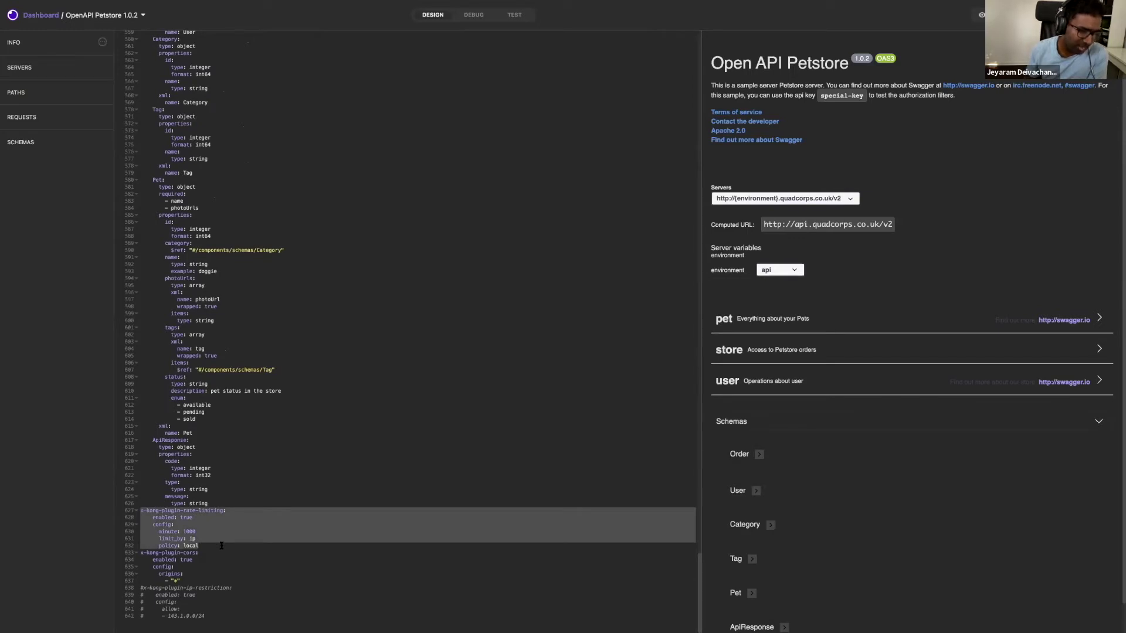
double_click(187, 532)
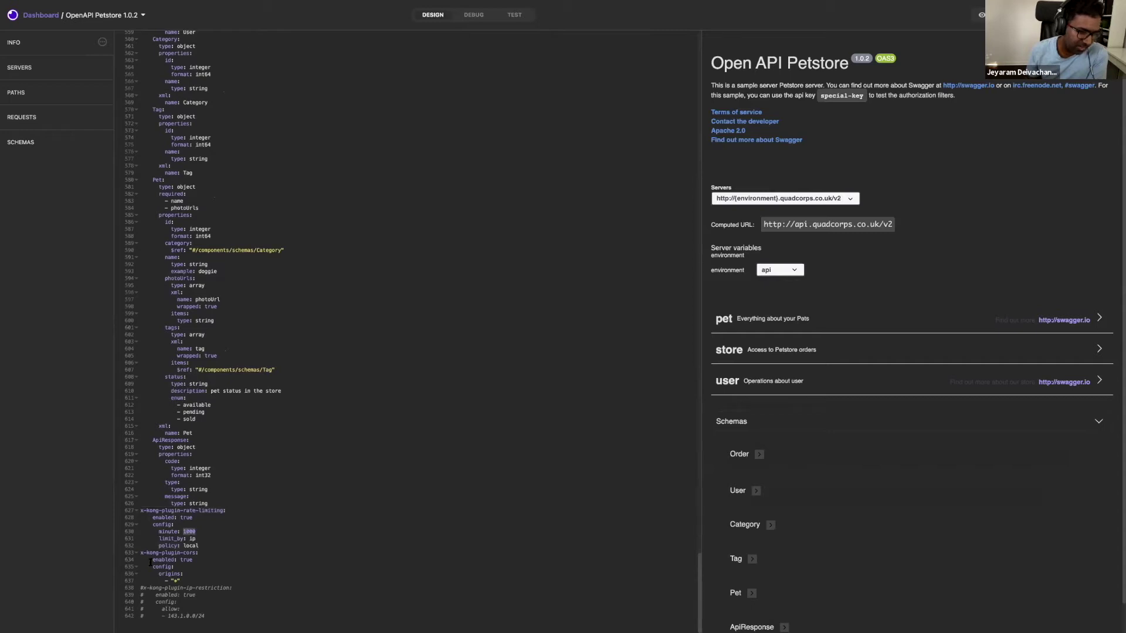
left_click_drag(144, 552, 194, 581)
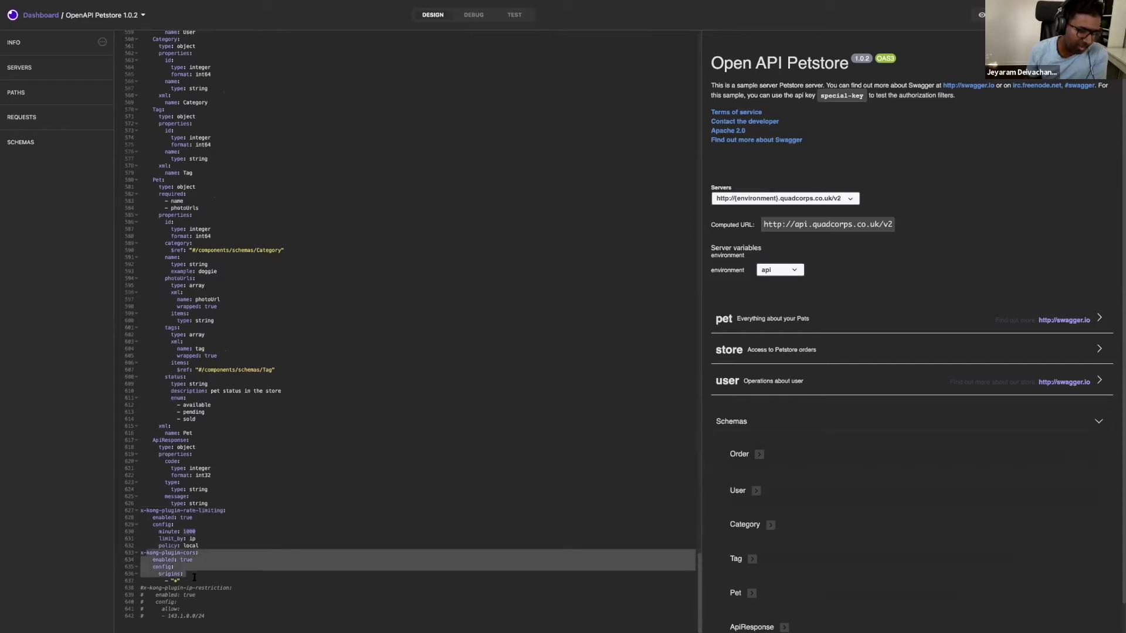
left_click(222, 544)
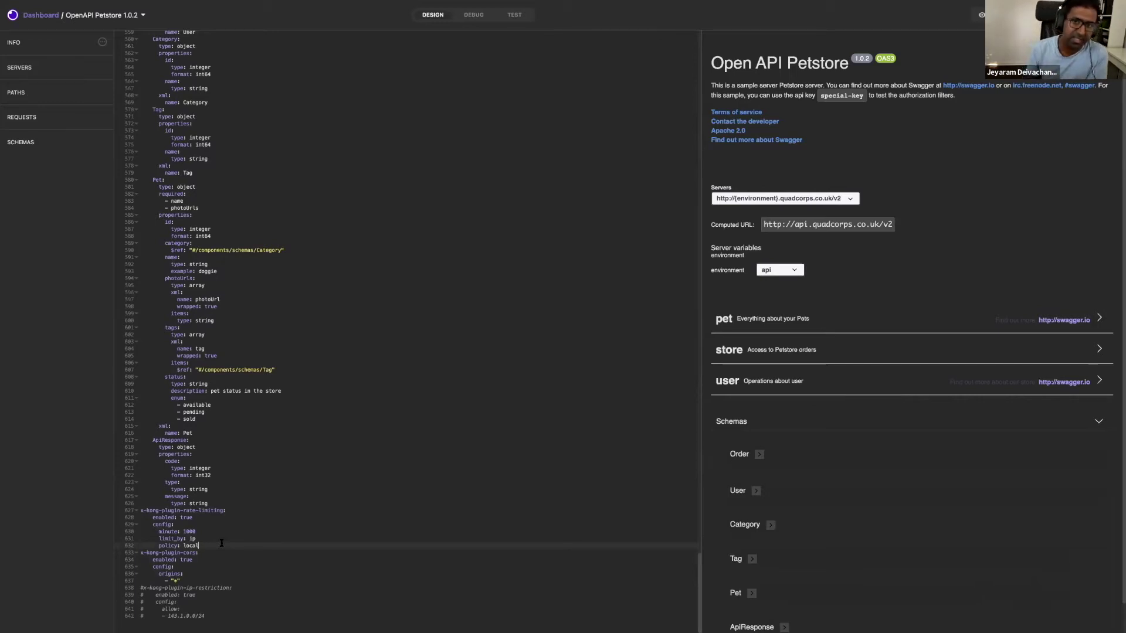
- Return to the unit test suite and switch back to the pipeline run in the Tekton Dashboard
left_click(484, 19)
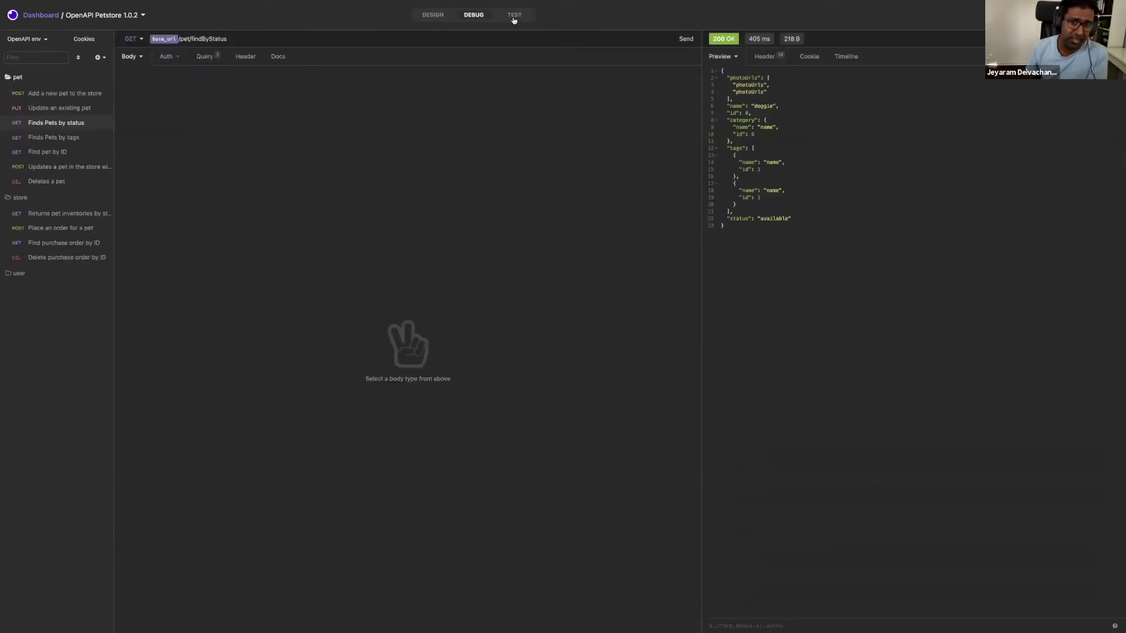
left_click(514, 19)
key("super+Tab")
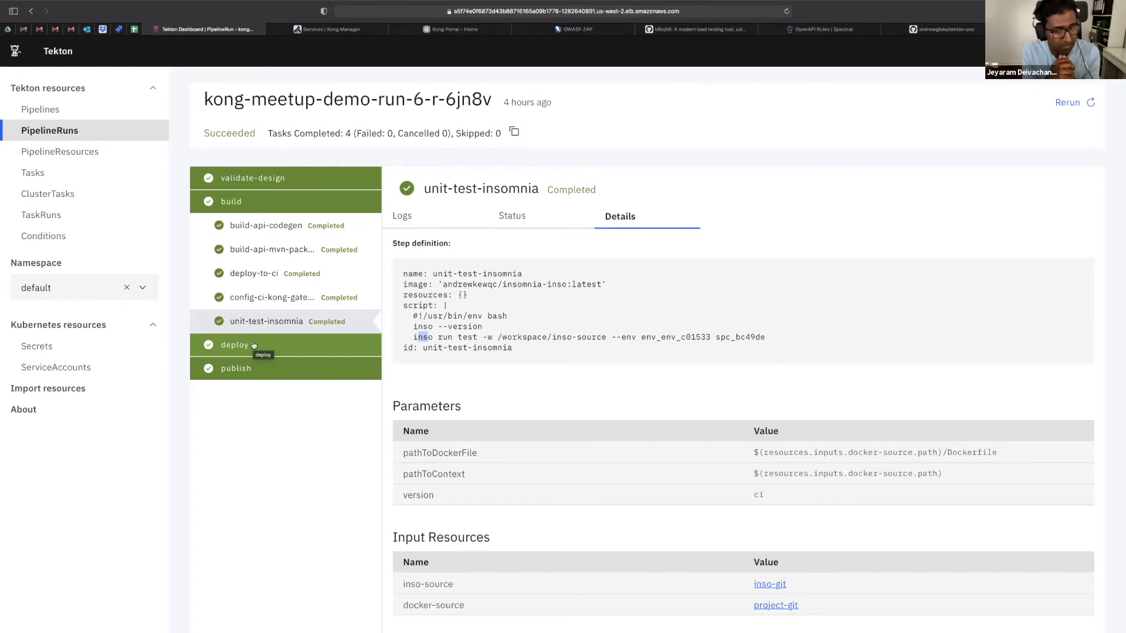
key("ctrl+Left")
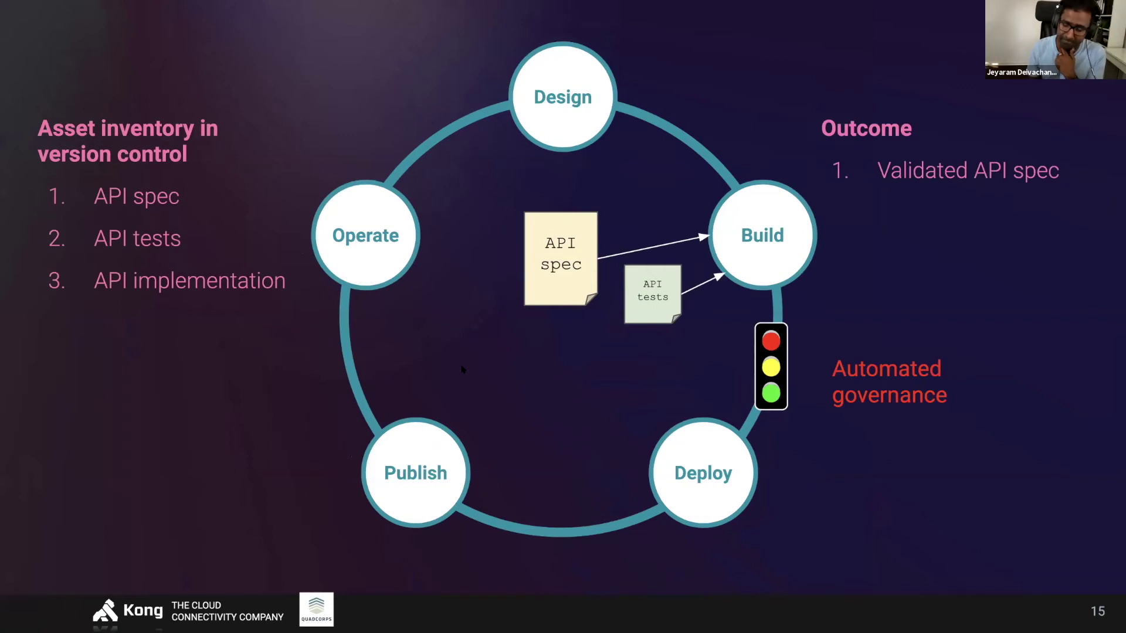
key("Right")
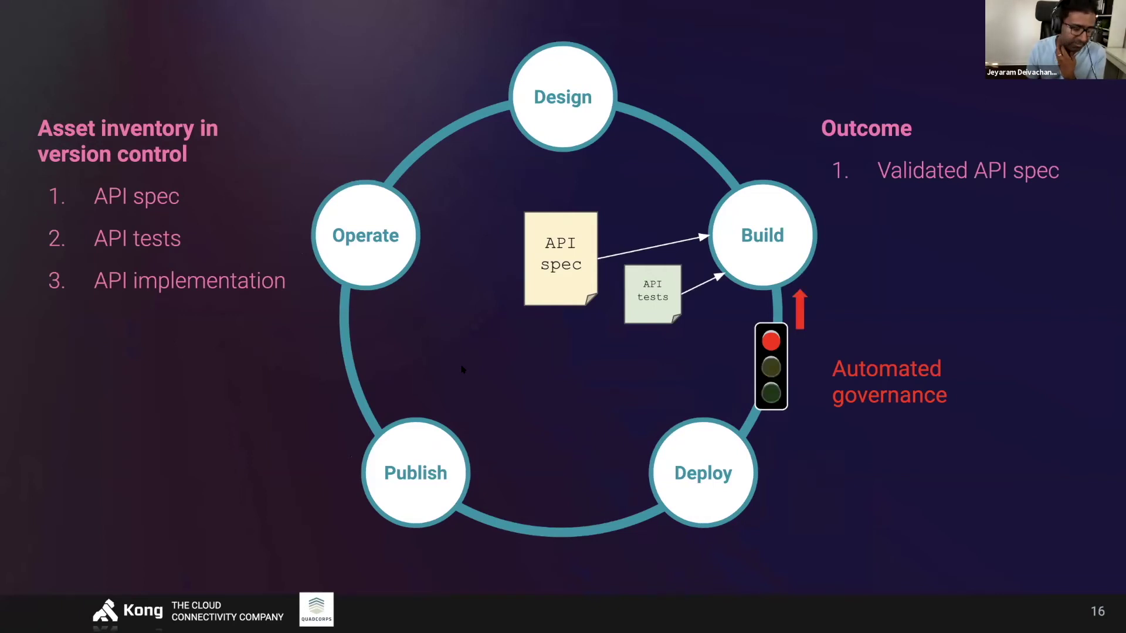
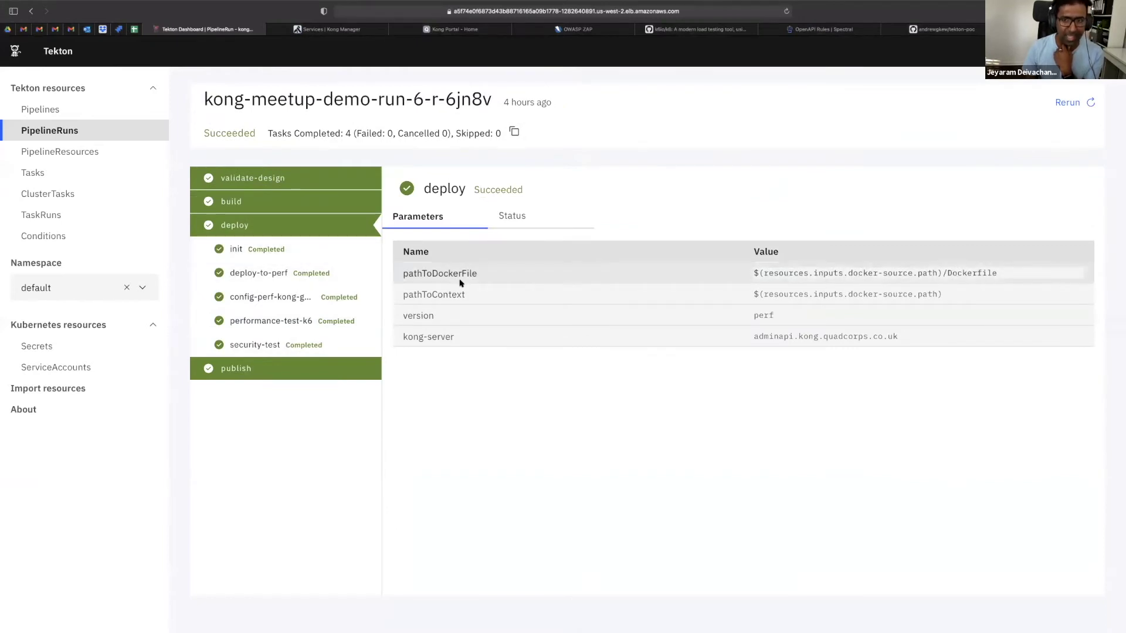
- Generate the declarative config for OpenAPI Petstore 1.0.2 in Insomnia and examine its routes, upstreams and plugins section
key("super+Tab")
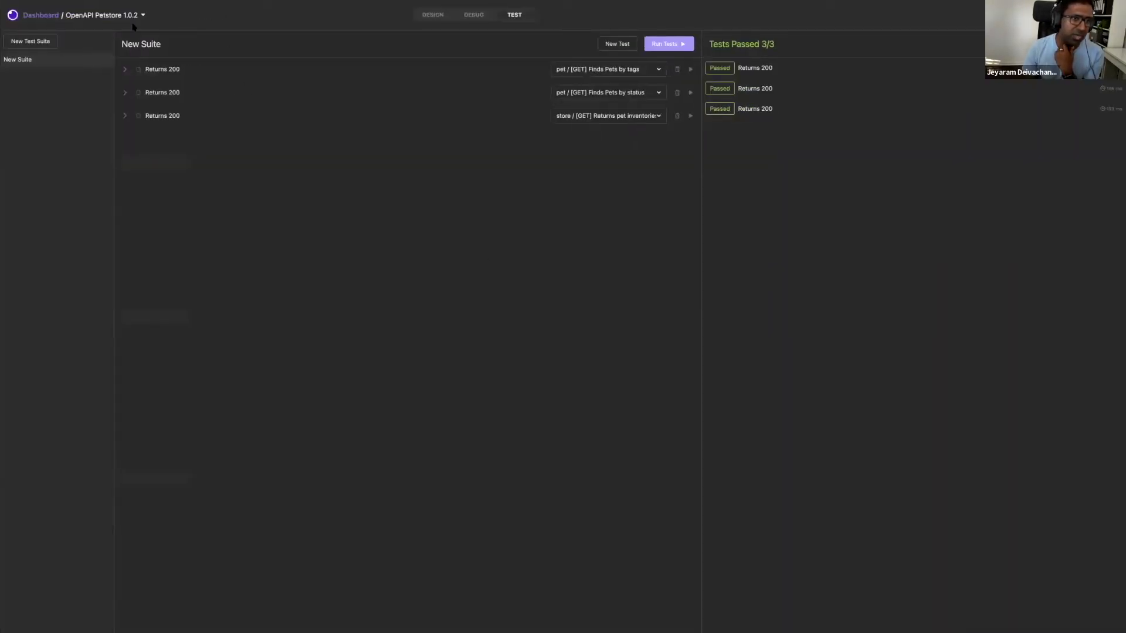
left_click(143, 16)
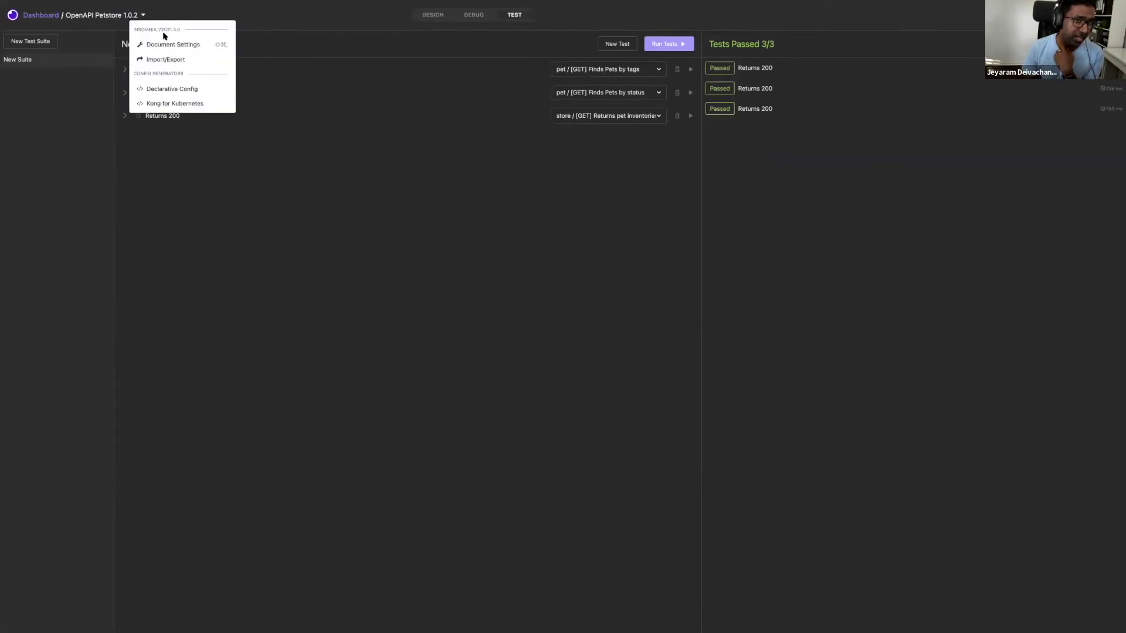
left_click(166, 89)
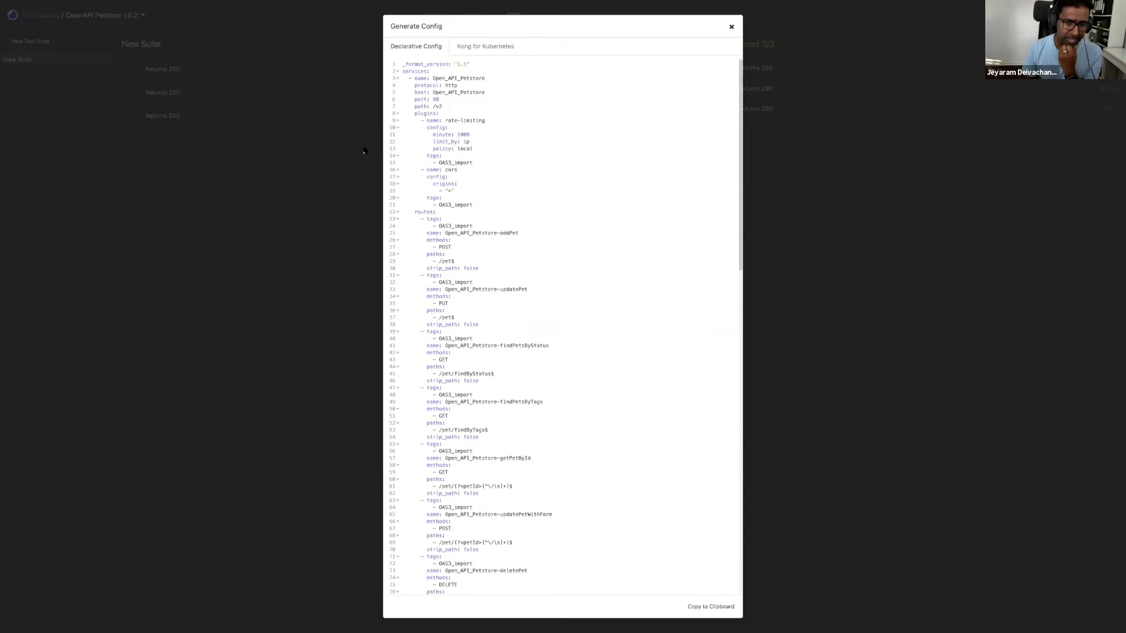
scroll(497, 220, "down", 15)
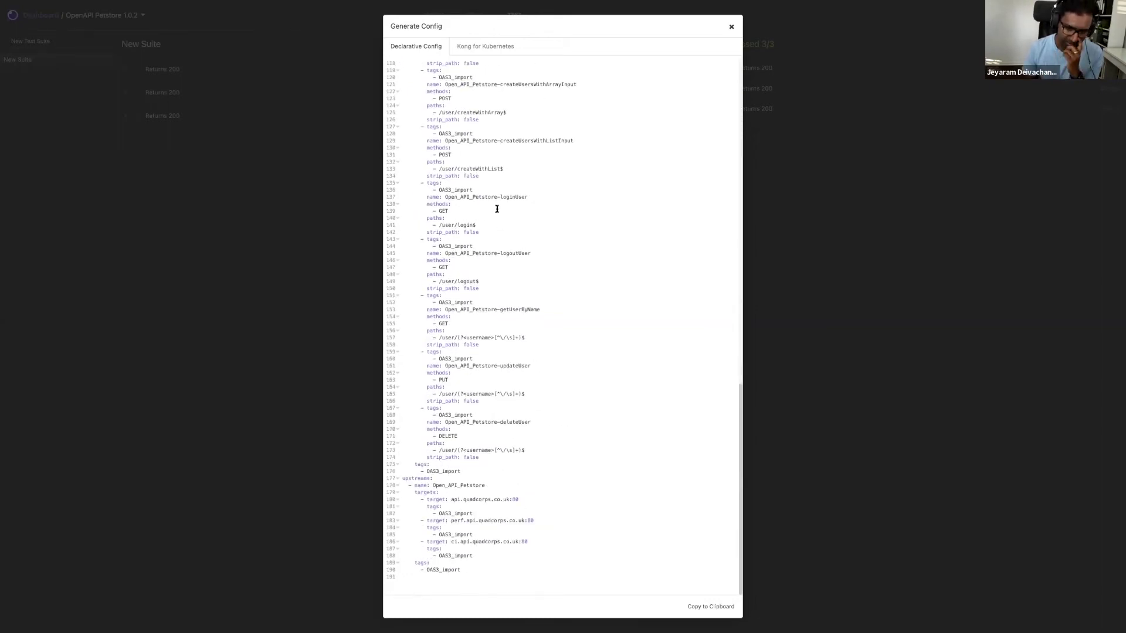
scroll(484, 228, "up", 8)
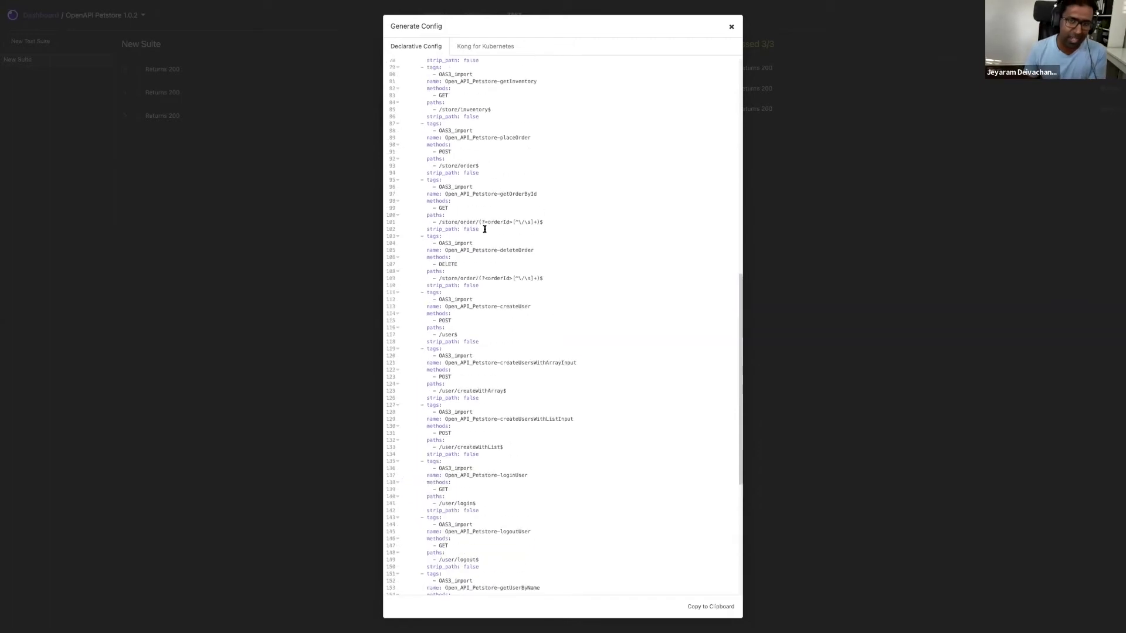
scroll(485, 229, "up", 7)
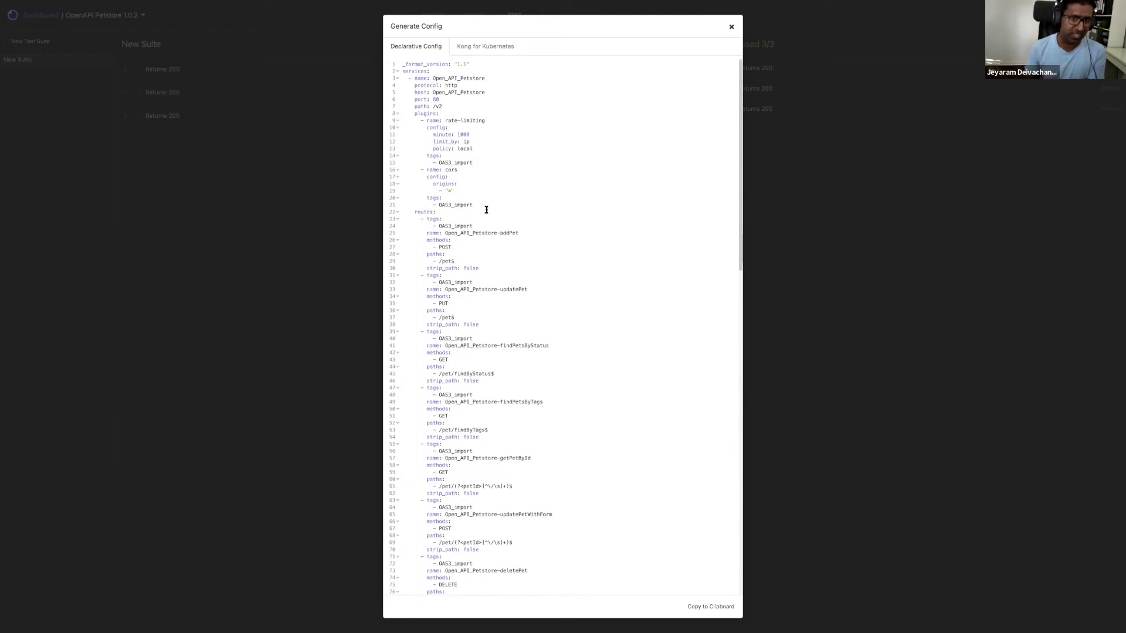
left_click_drag(473, 205, 401, 115)
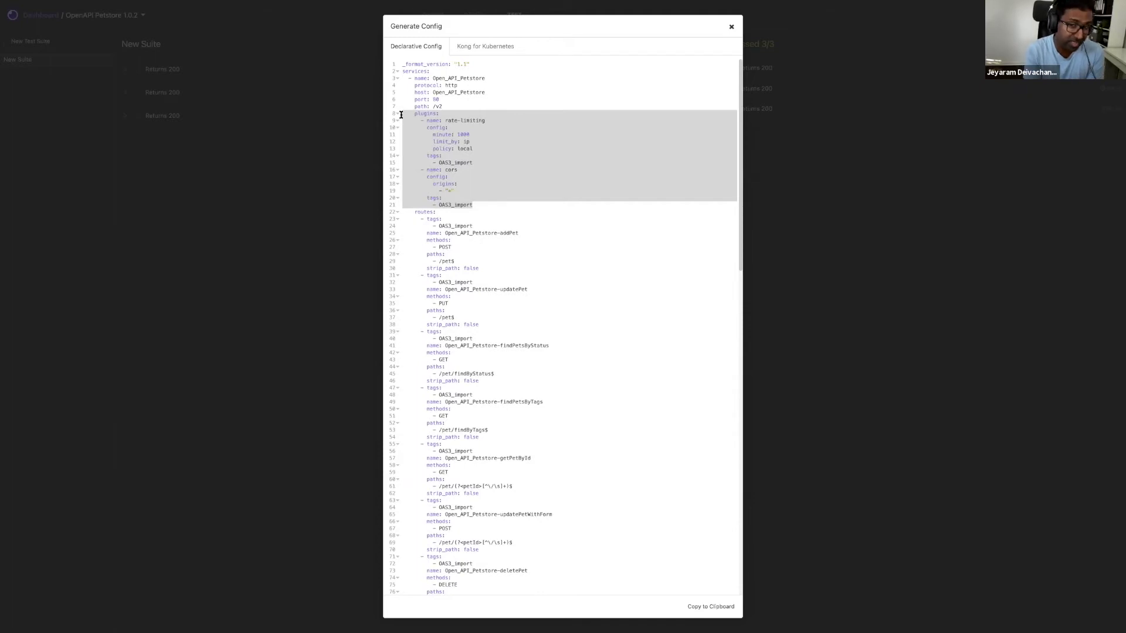
- Show the Kong for Kubernetes config and examine its first Ingress, the rate-limiting and CORS plugins, and the Ingress annotations
left_click(481, 47)
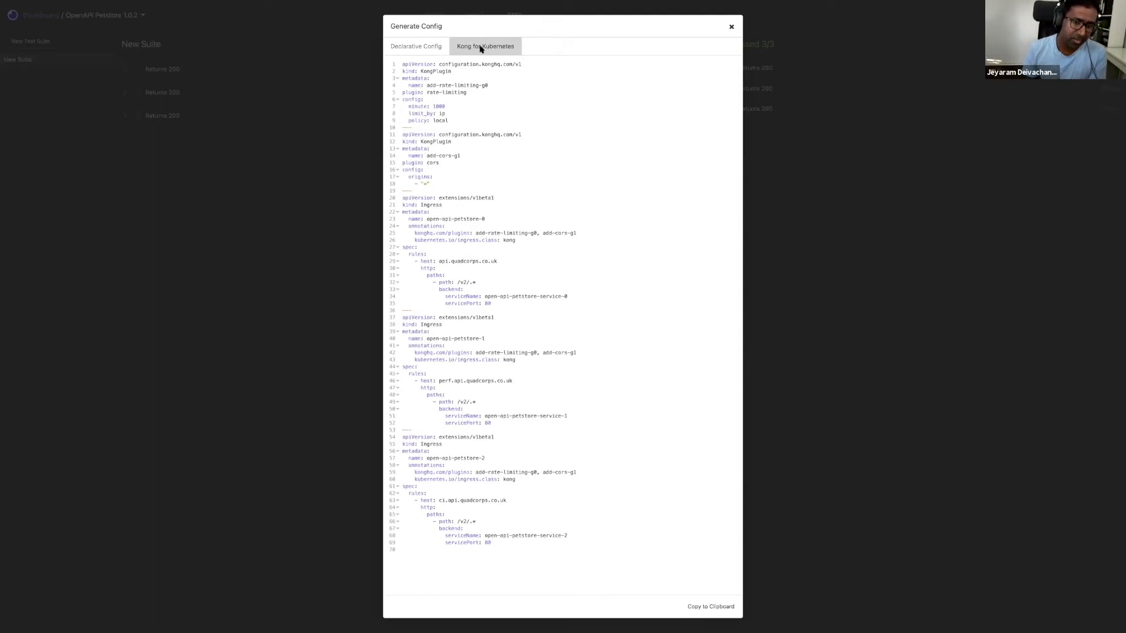
left_click_drag(492, 304, 391, 201)
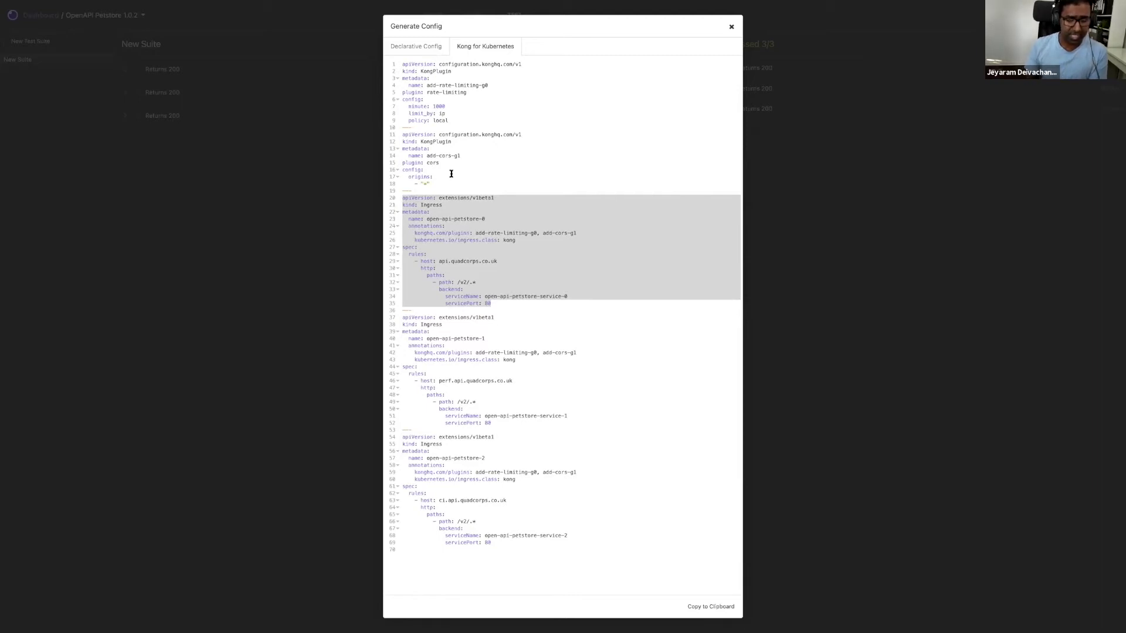
left_click_drag(448, 120, 393, 74)
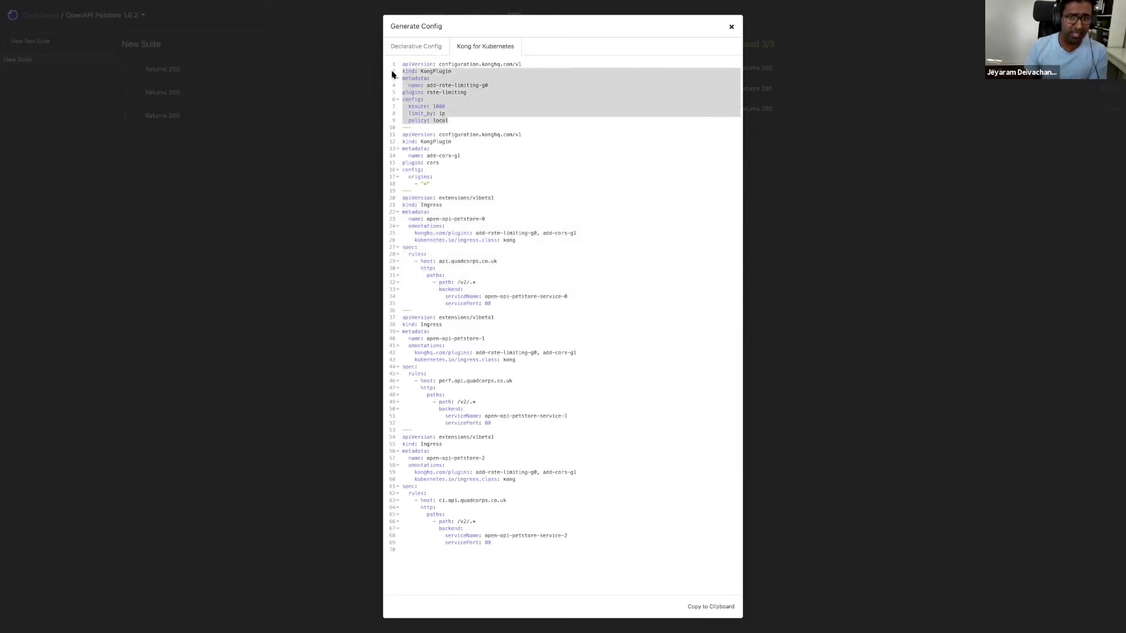
left_click_drag(431, 184, 393, 135)
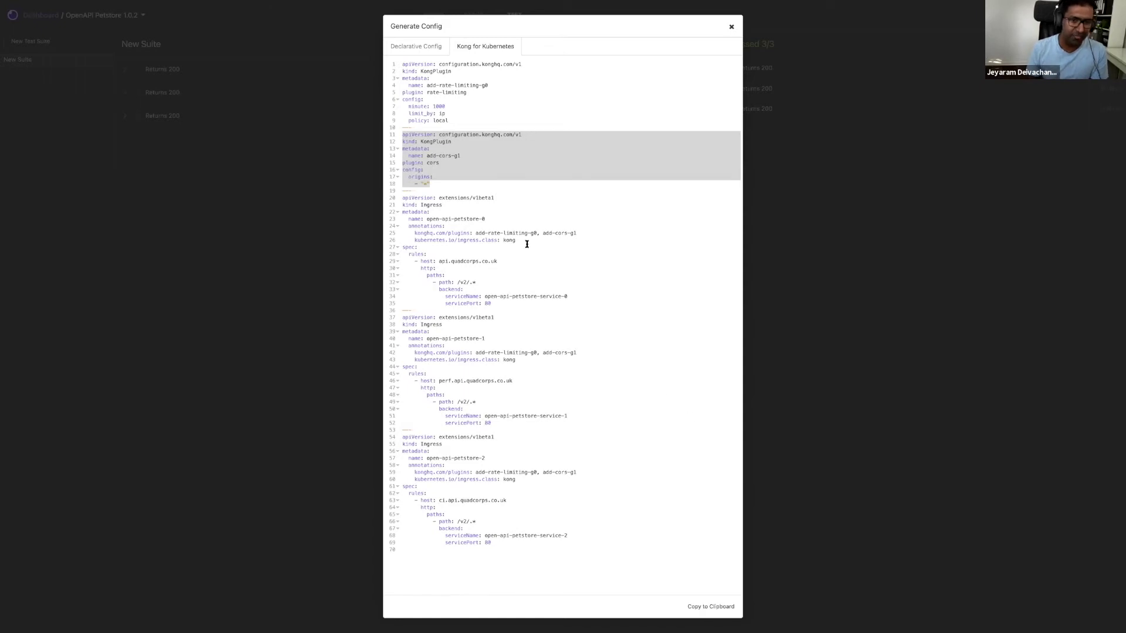
left_click_drag(522, 240, 378, 229)
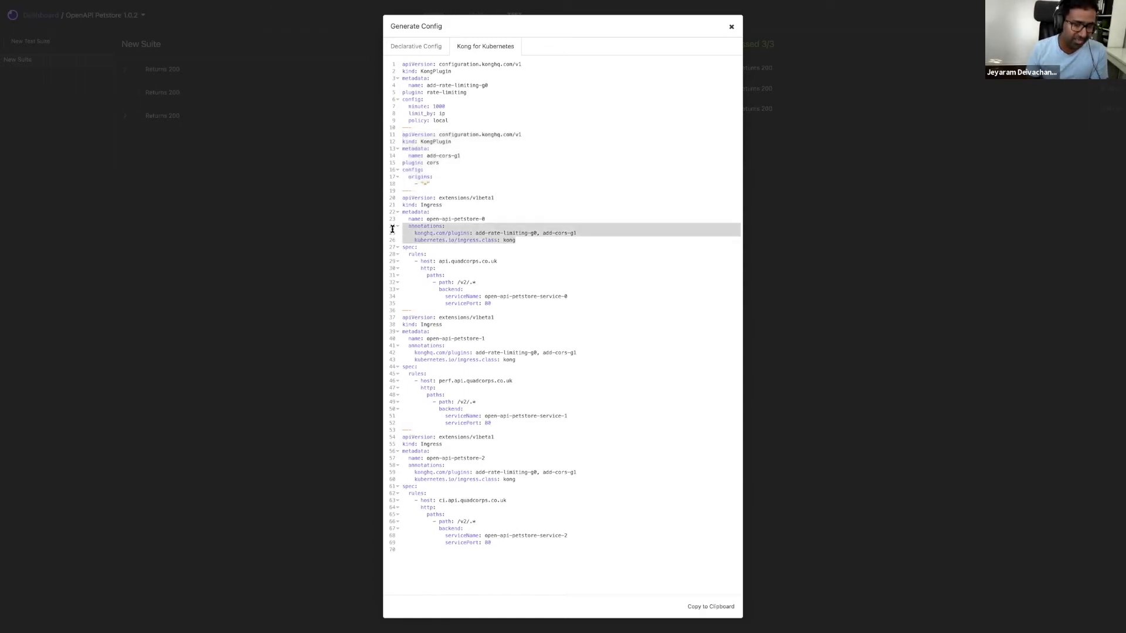
left_click(525, 253)
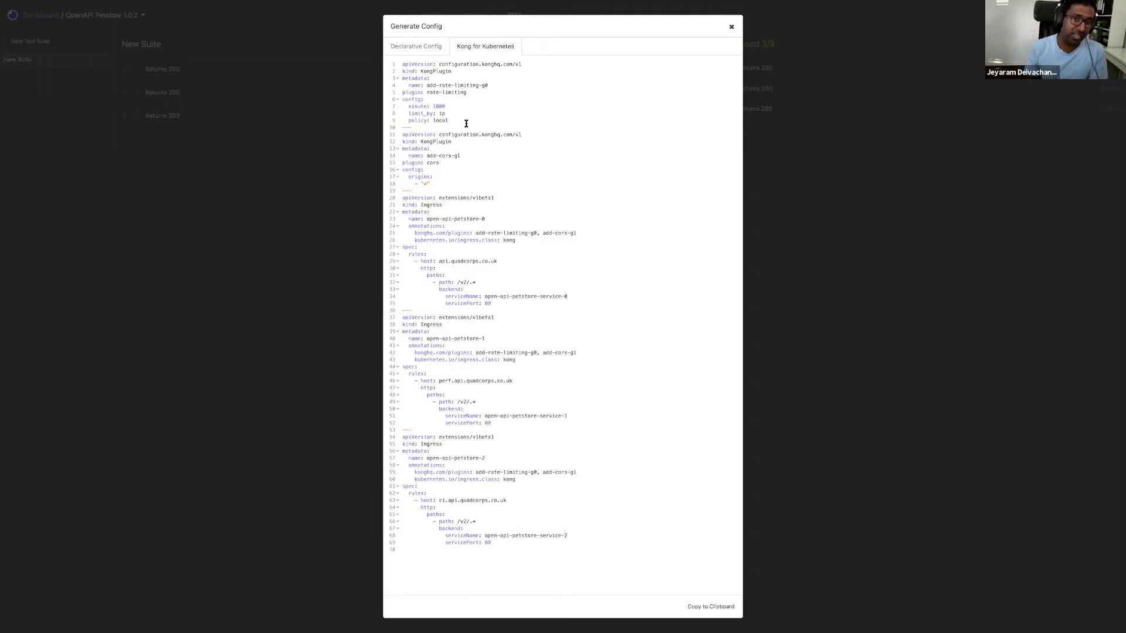
- Compare the declarative config with the Kong for Kubernetes config, and switch back to the pipeline run in the Tekton Dashboard
left_click(407, 48)
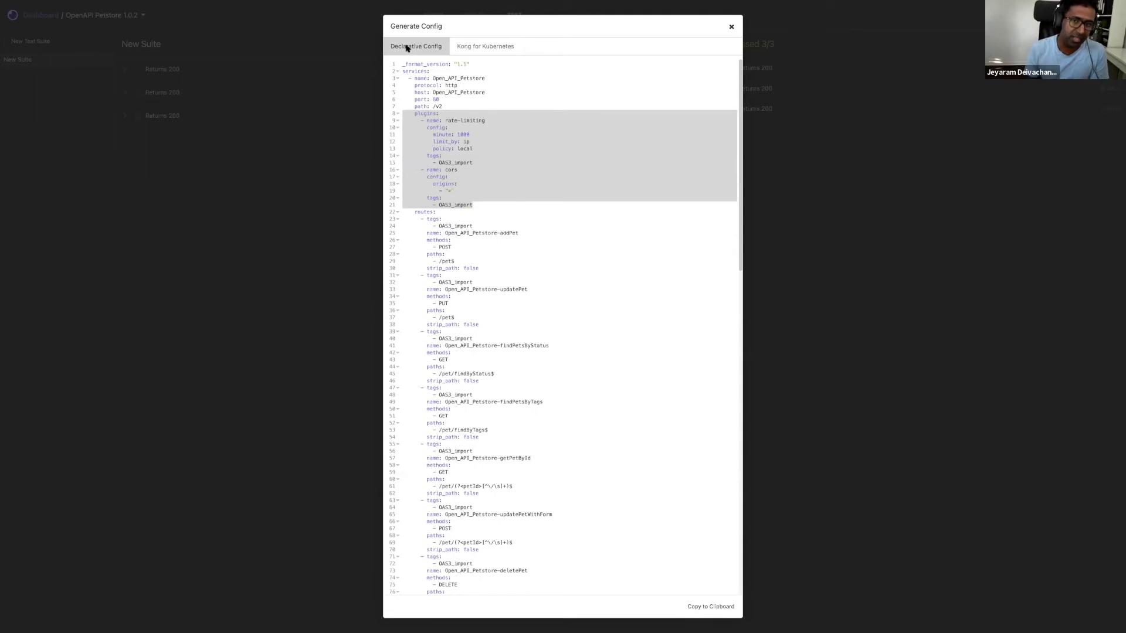
left_click(511, 46)
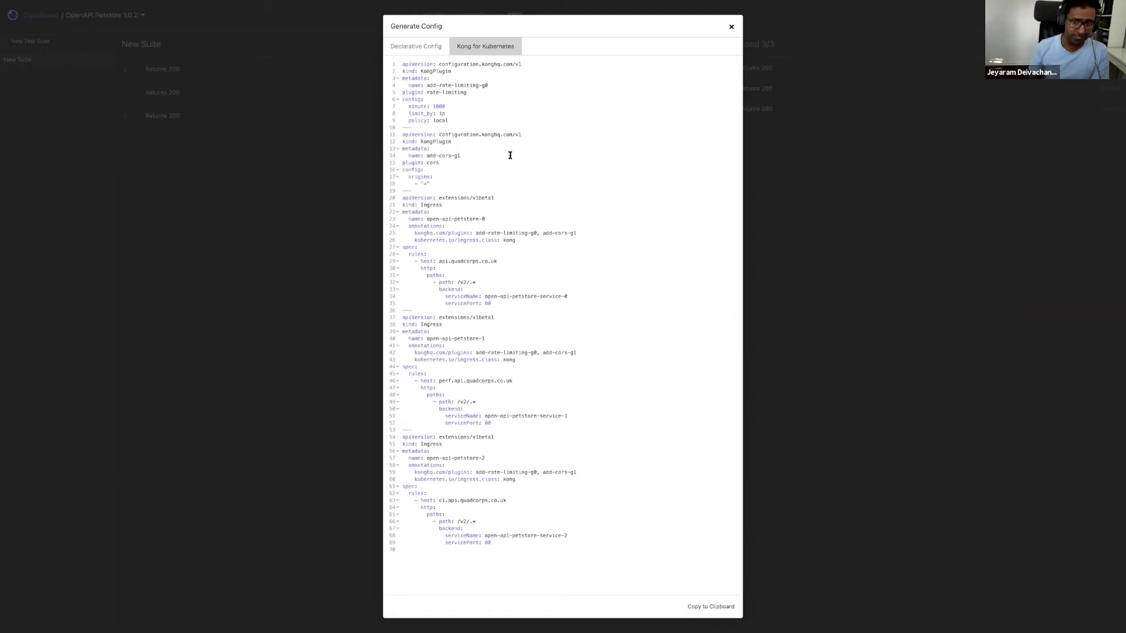
key("ctrl+Left")
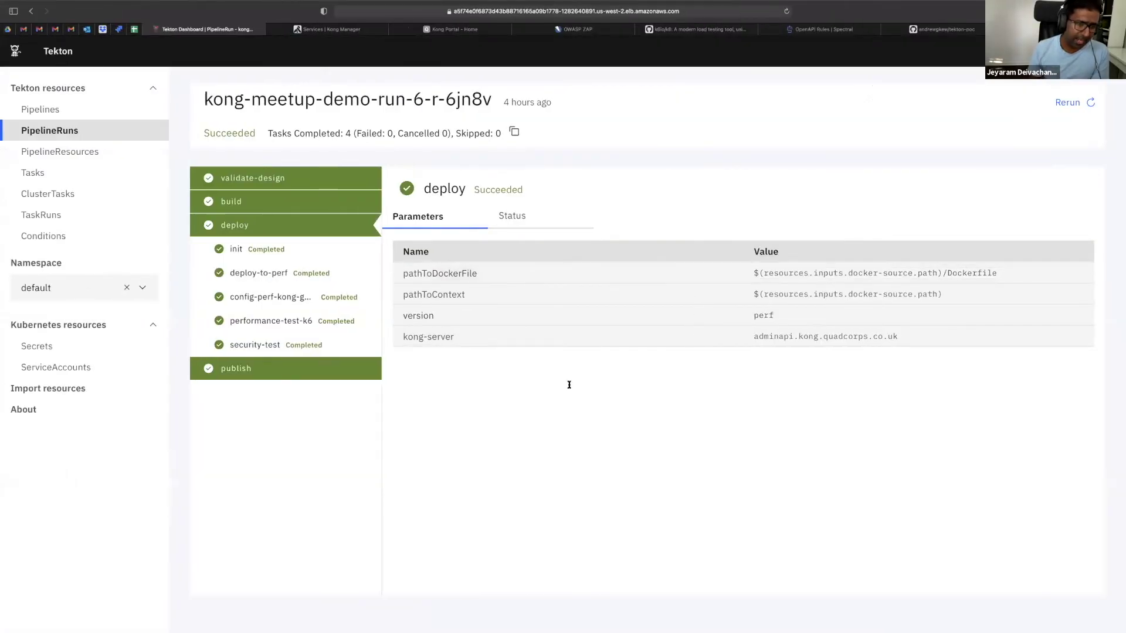
- Review the deploy-to-perf log, and examine config-perf-kong-gateway's plugin and ingress log lines and the kubectl command in its step definition
left_click(274, 272)
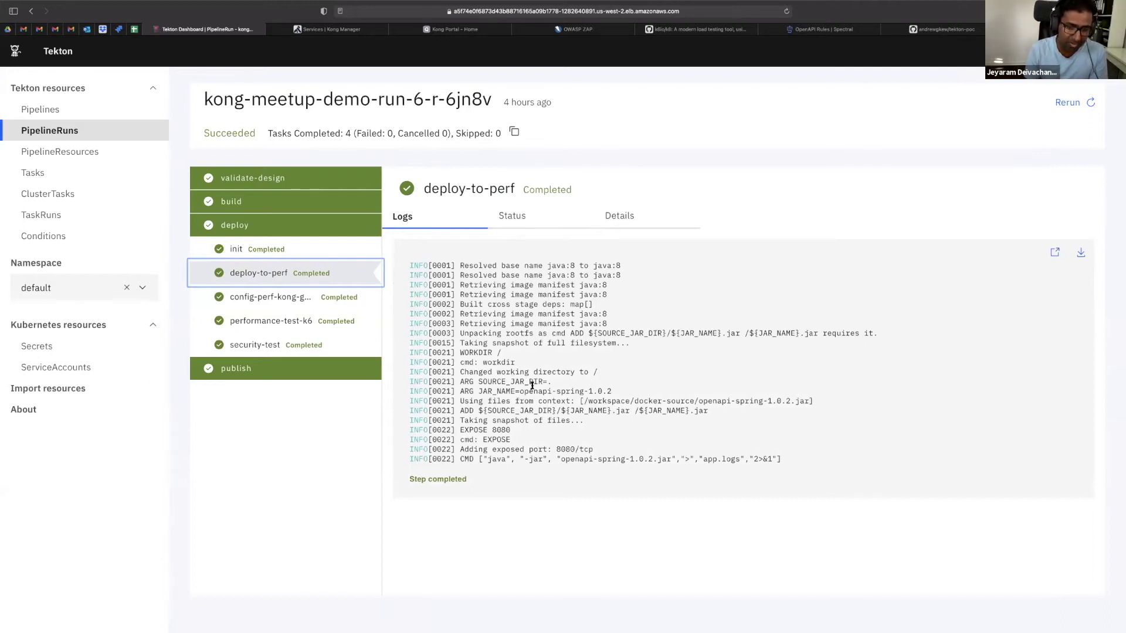
left_click(299, 299)
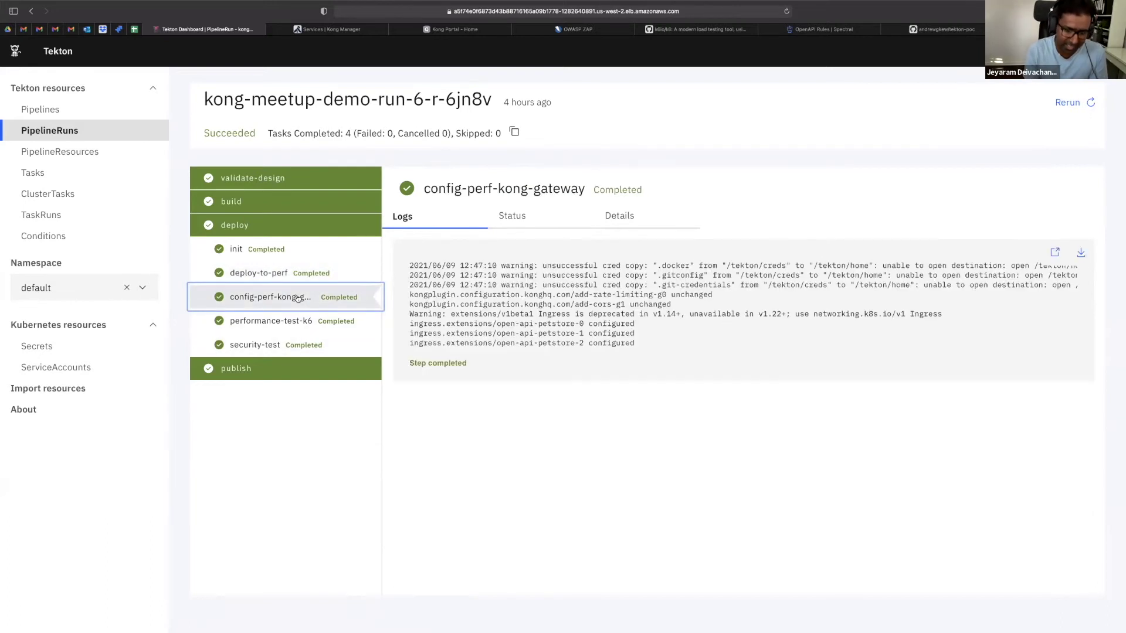
left_click_drag(641, 345, 410, 320)
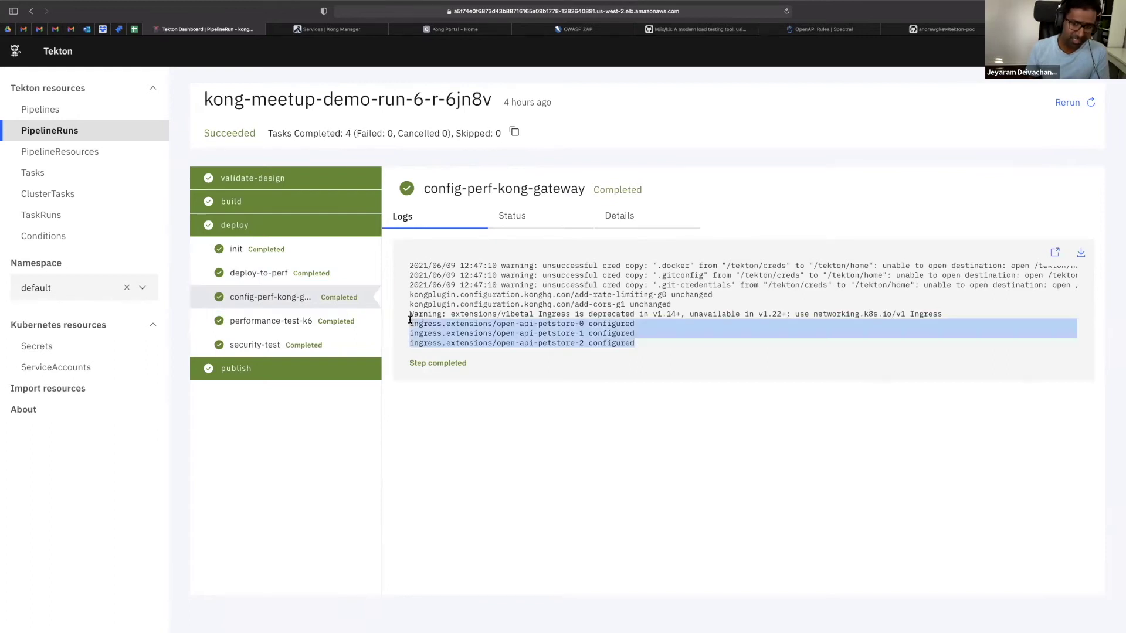
triple_click(447, 295)
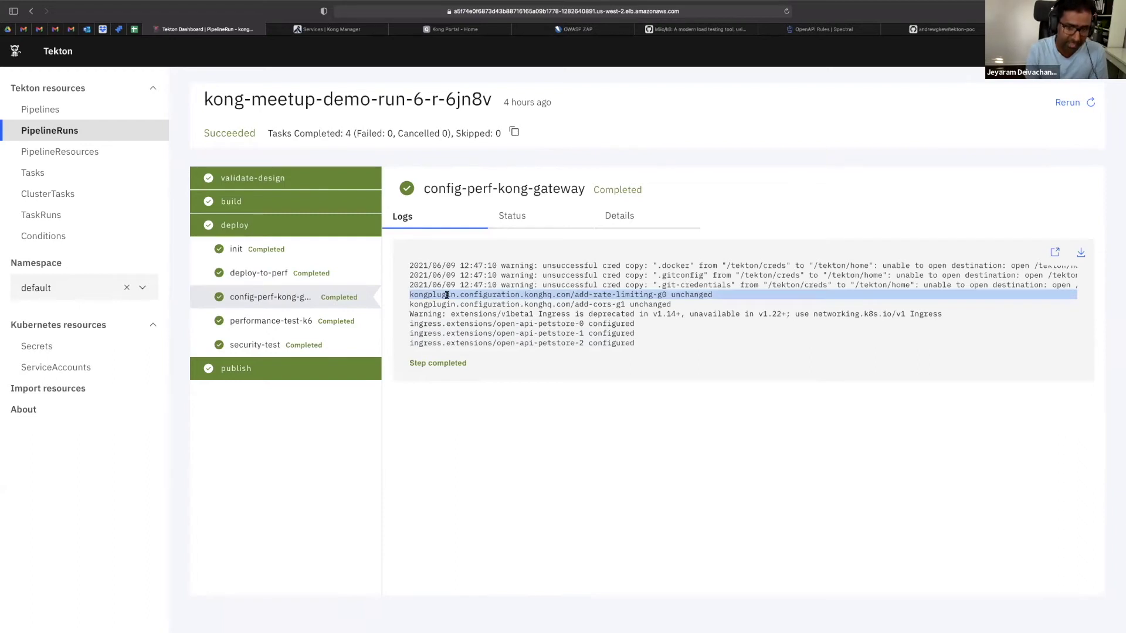
left_click_drag(644, 349, 442, 324)
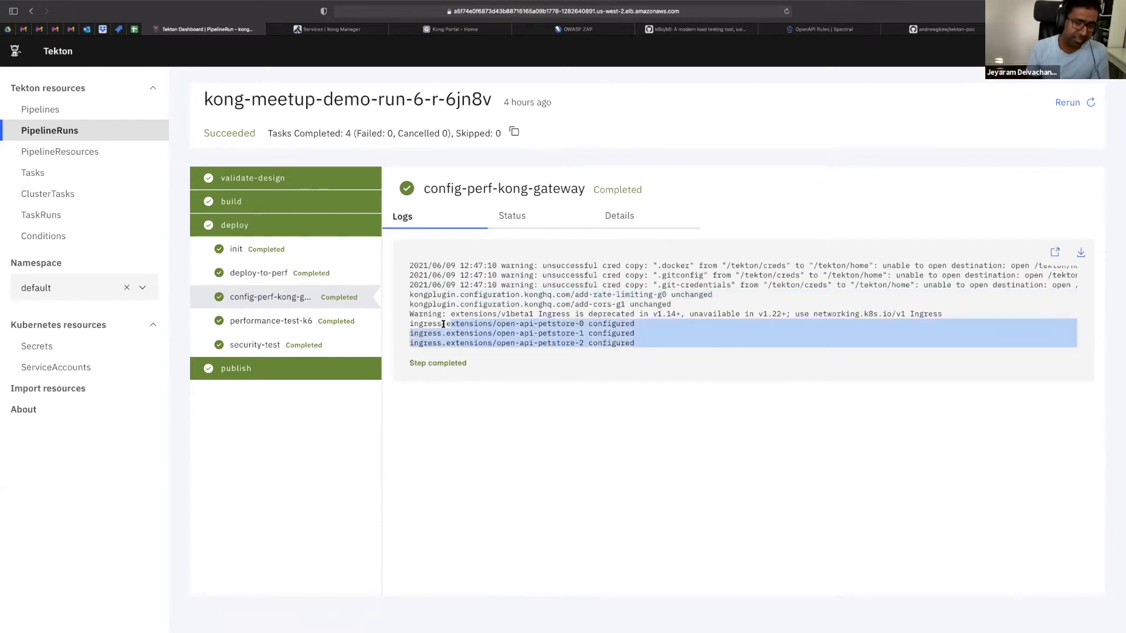
left_click(633, 216)
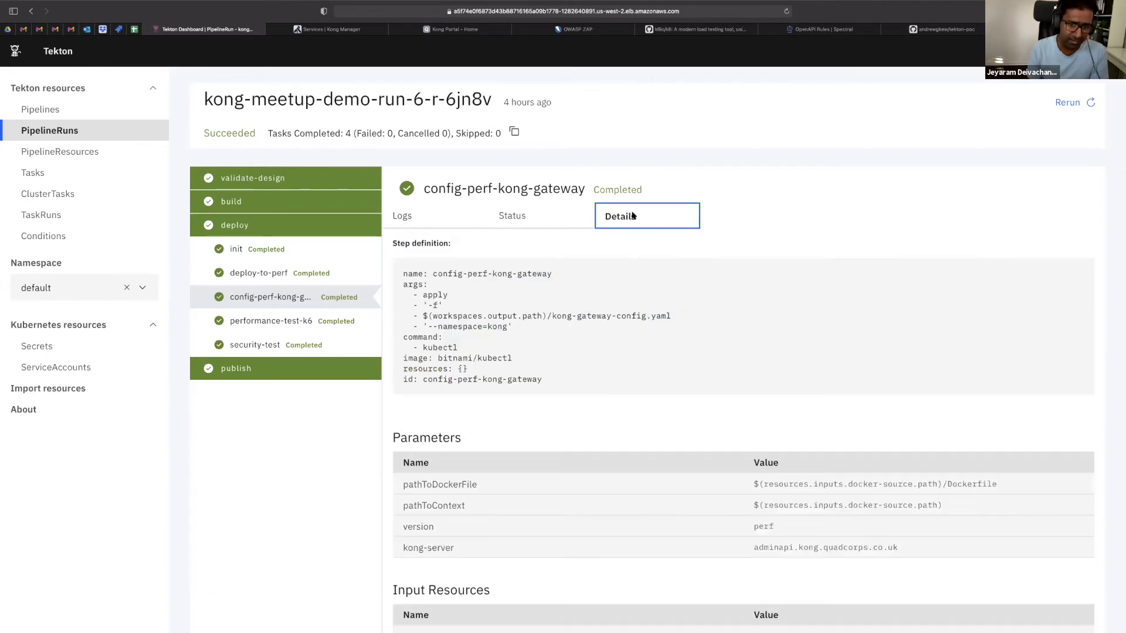
triple_click(439, 349)
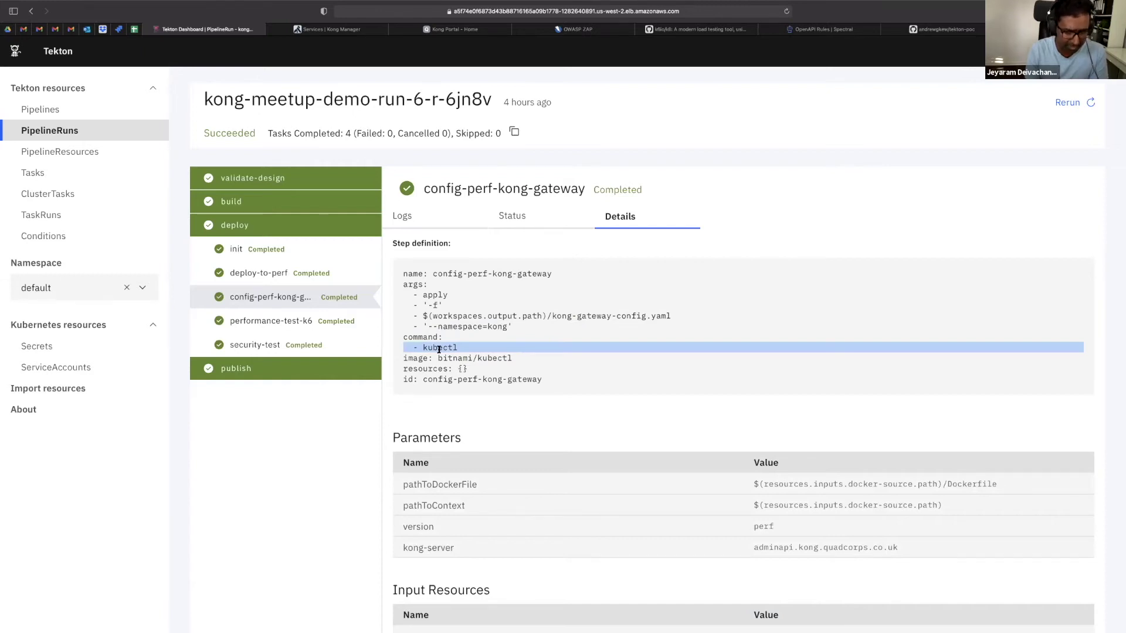
- Examine the performance-test-k6 log, focusing on the request duration and failure metrics in the closing load test summary
left_click(274, 322)
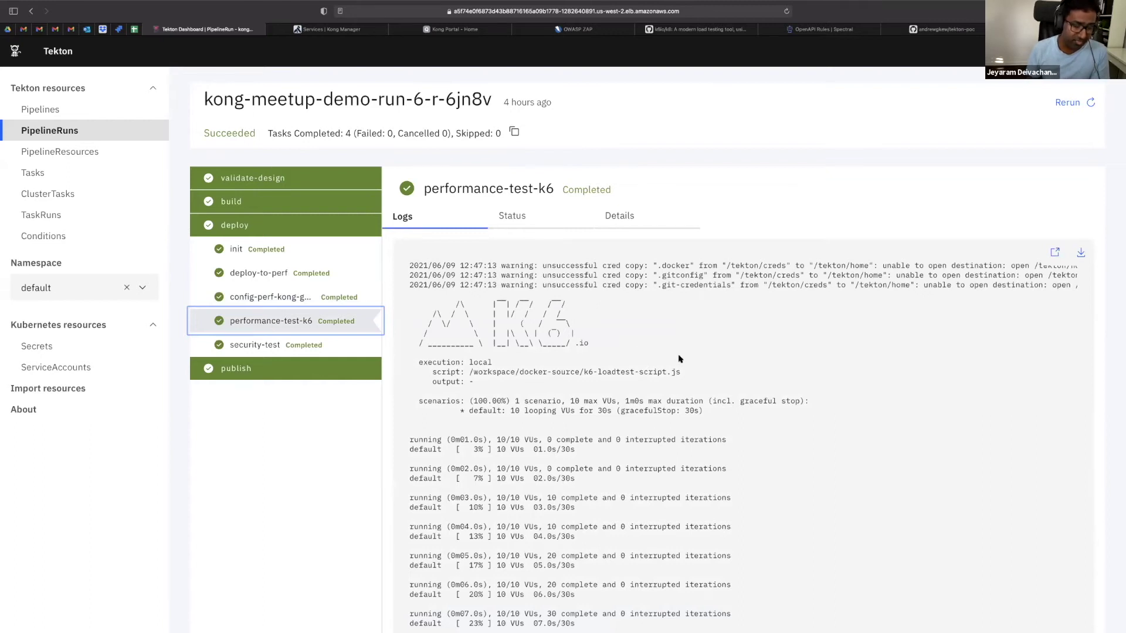
scroll(679, 359, "down", 20)
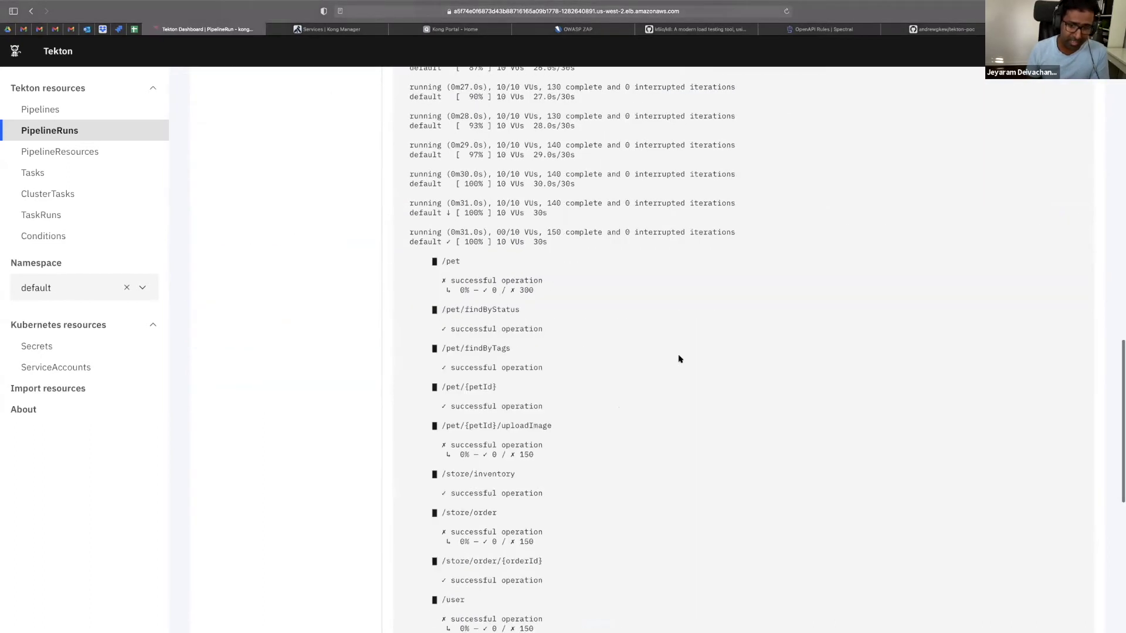
left_click_drag(686, 556, 556, 519)
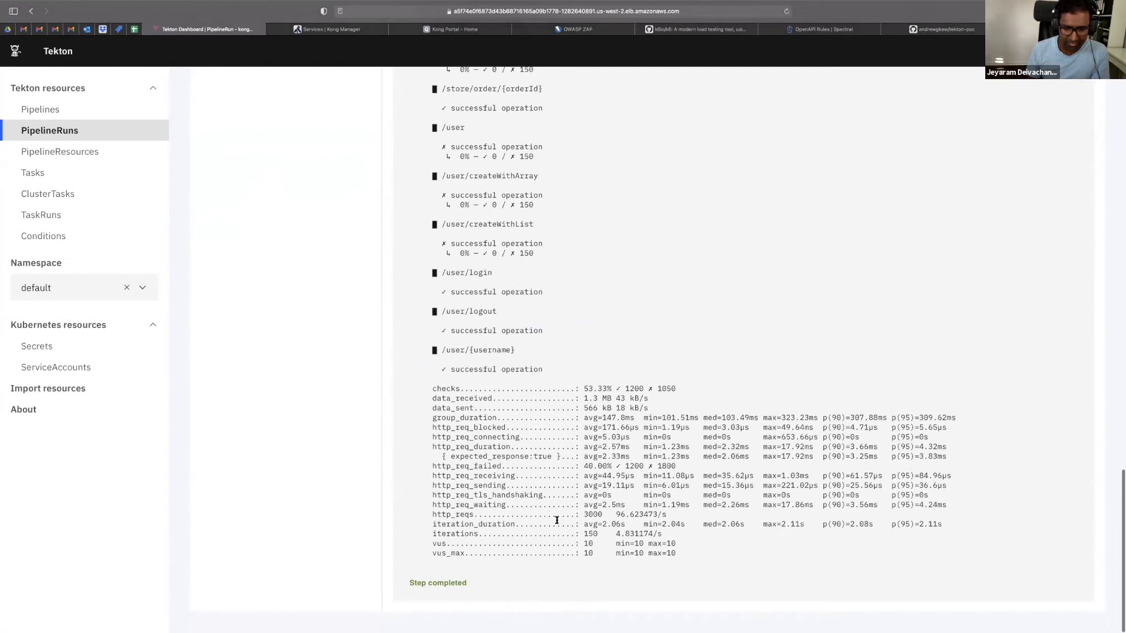
left_click_drag(480, 448, 487, 420)
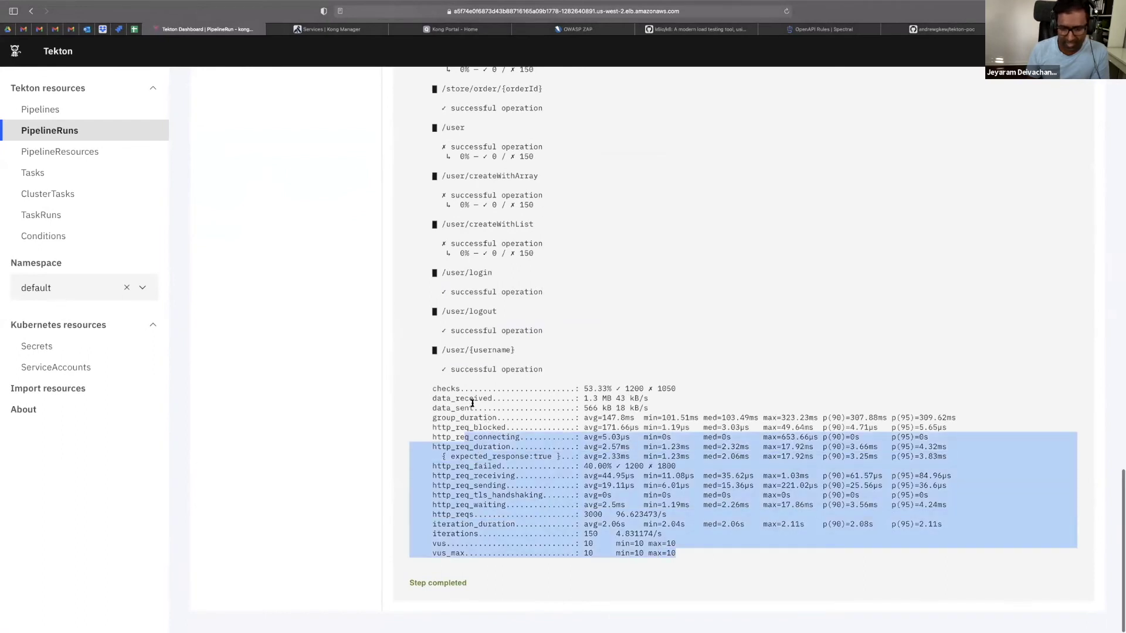
left_click(472, 404)
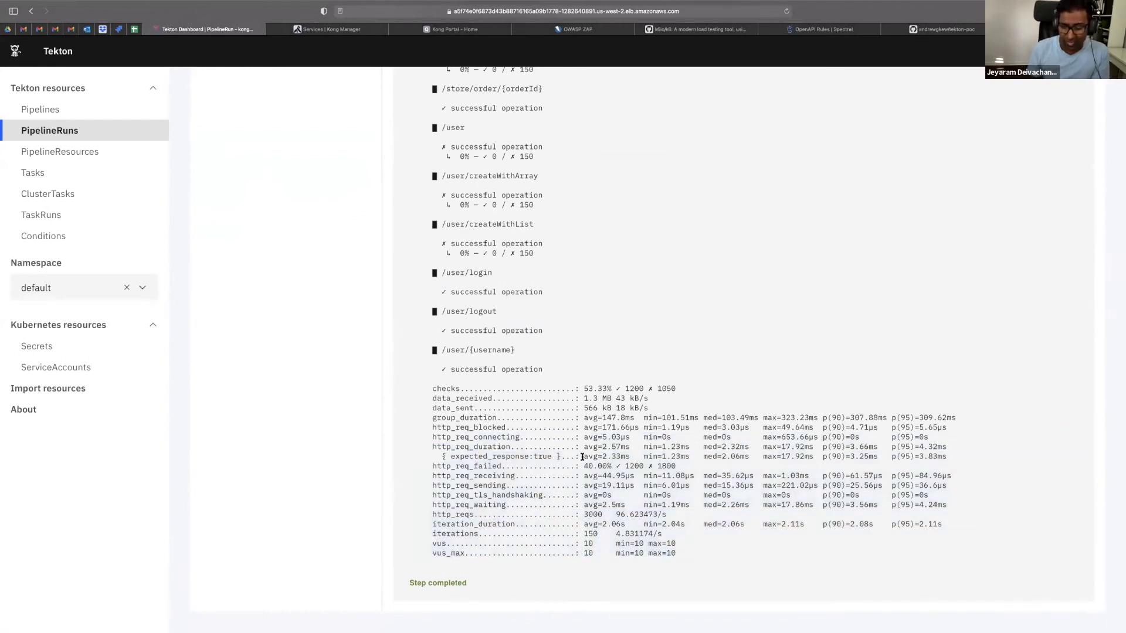
left_click_drag(601, 418, 603, 466)
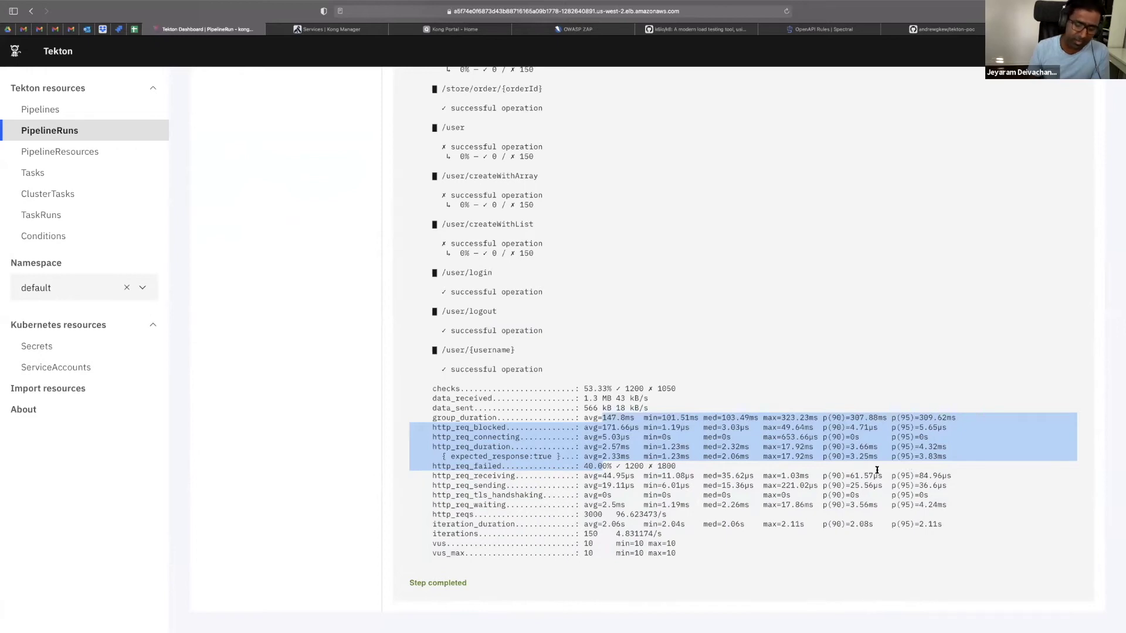
left_click(553, 417)
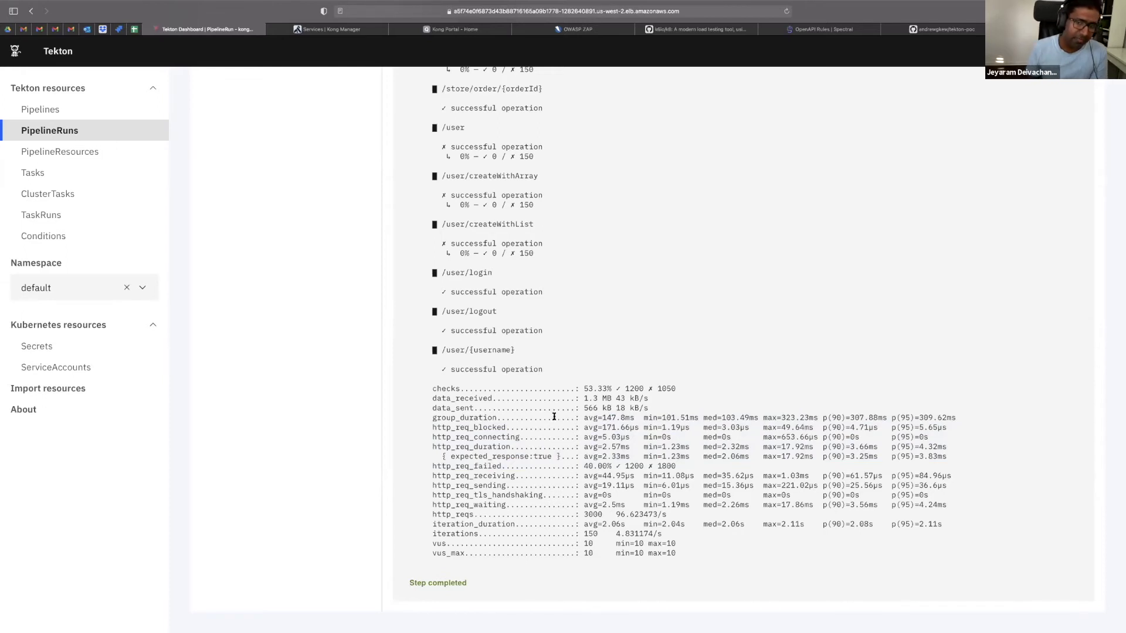
scroll(553, 417, "up", 10)
scroll(555, 417, "up", 15)
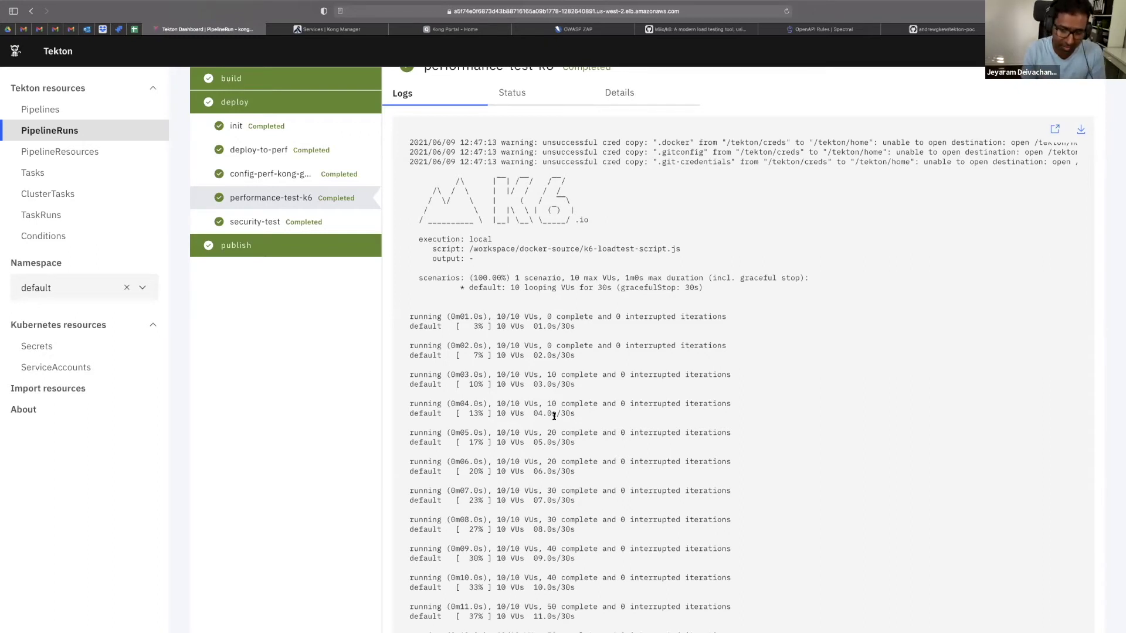
- Examine the security-test log down to the SQL Injection warning and the response codes of its listed URLs
left_click(276, 221)
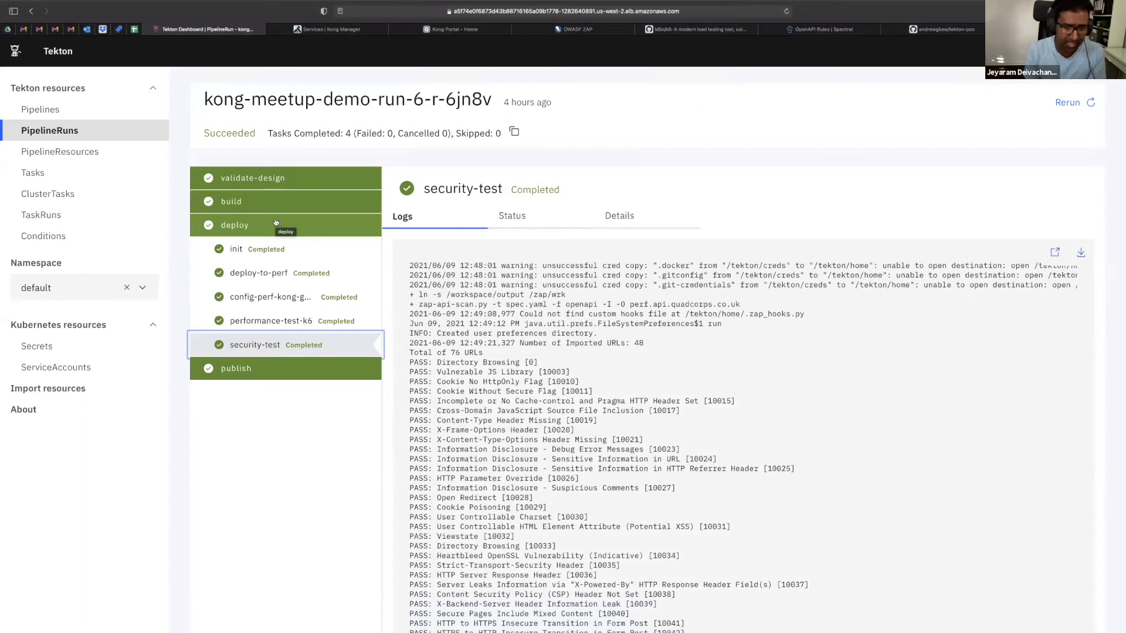
scroll(503, 351, "down", 3)
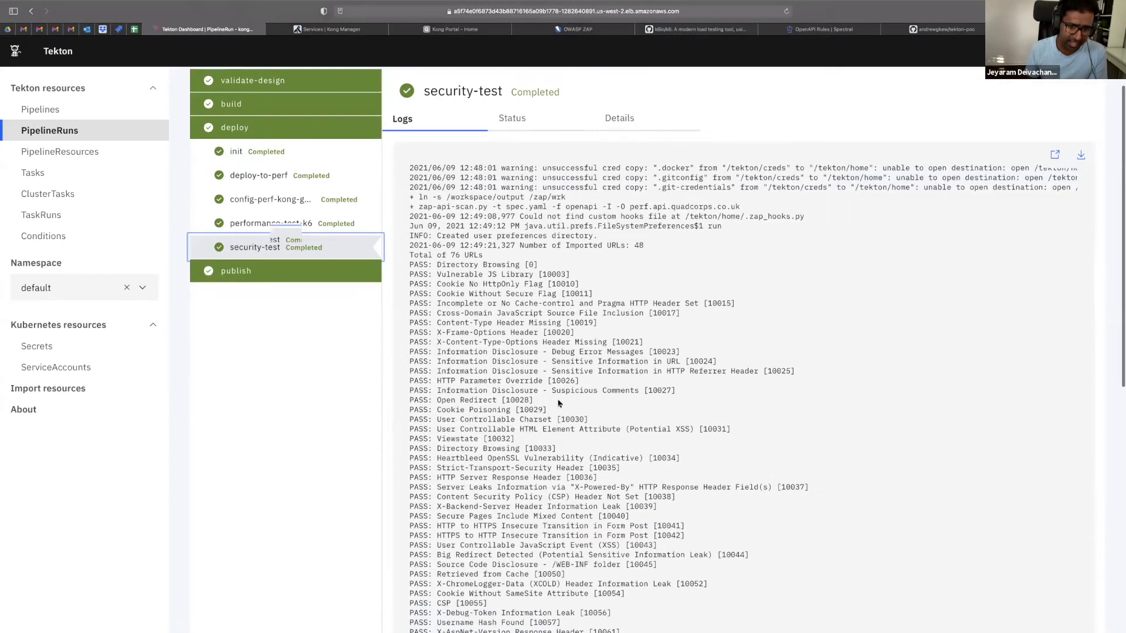
scroll(489, 393, "down", 5)
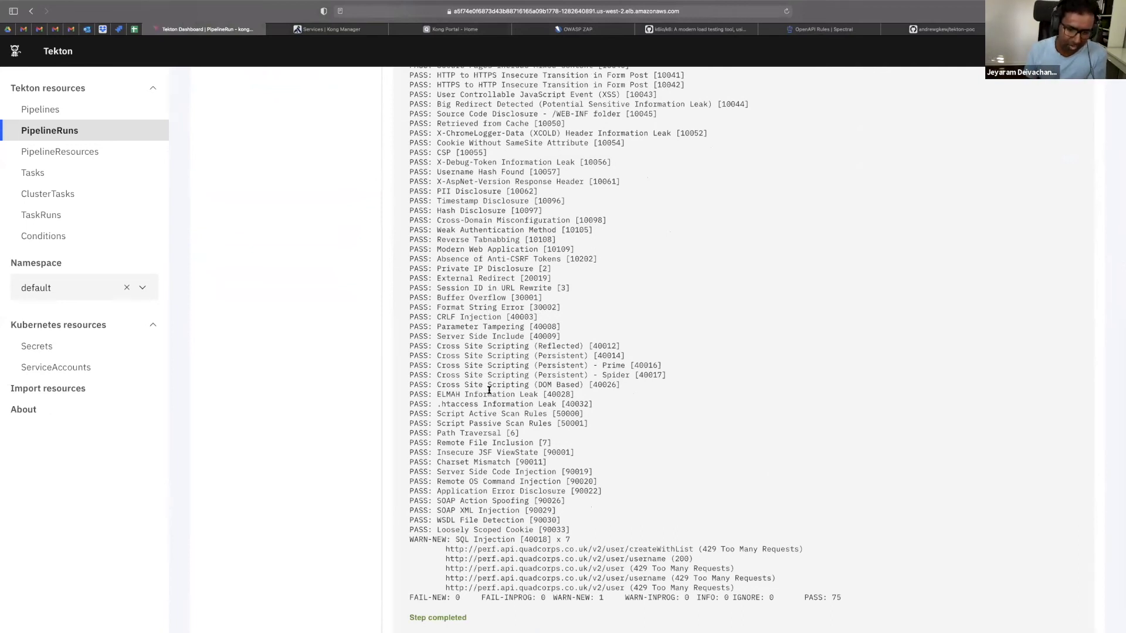
left_click_drag(413, 541, 527, 540)
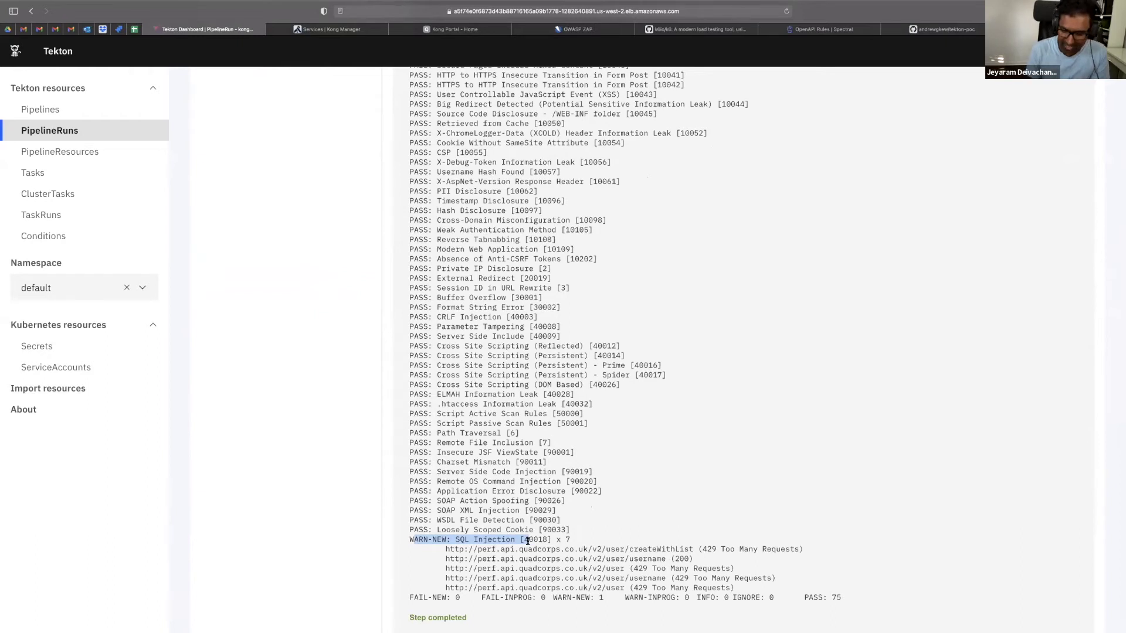
left_click_drag(709, 550, 797, 552)
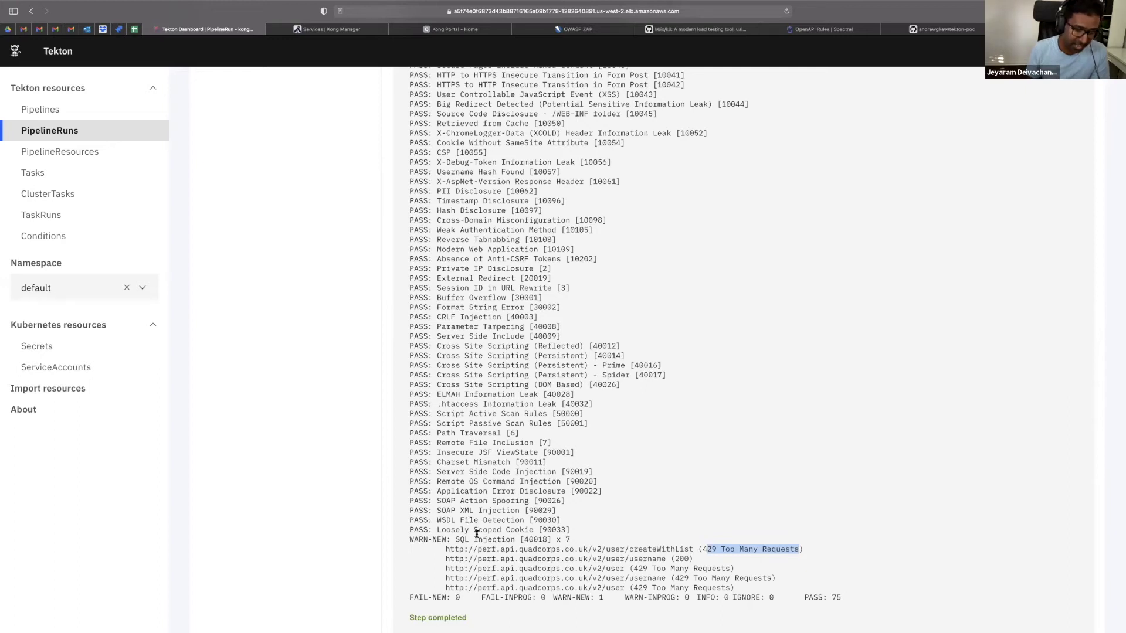
scroll(476, 524, "down", 2)
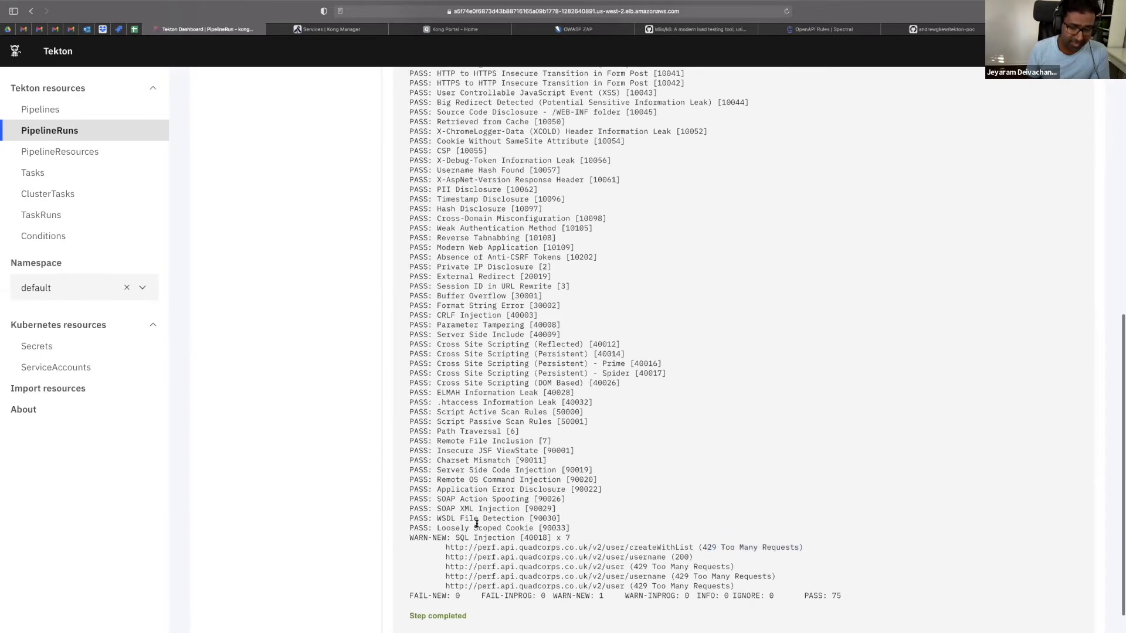
- Show the security-test step definition and examine the spec.yaml input and the perf.api.quadcorps.co.uk target of the zap-api-scan.py command
scroll(476, 524, "up", 15)
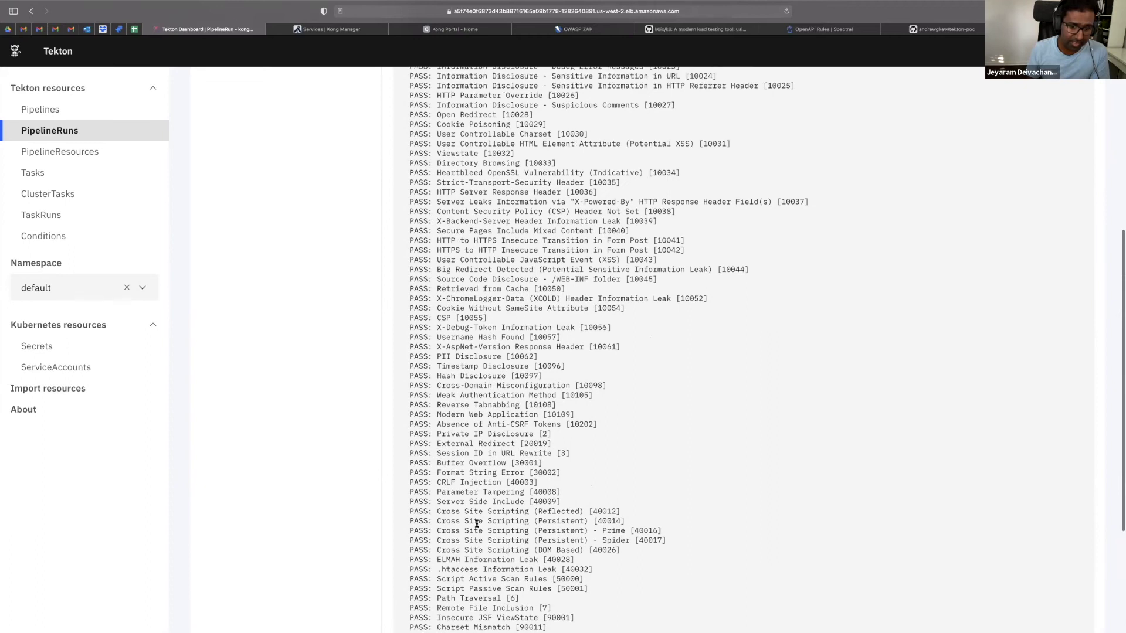
scroll(481, 524, "up", 2)
left_click(613, 212)
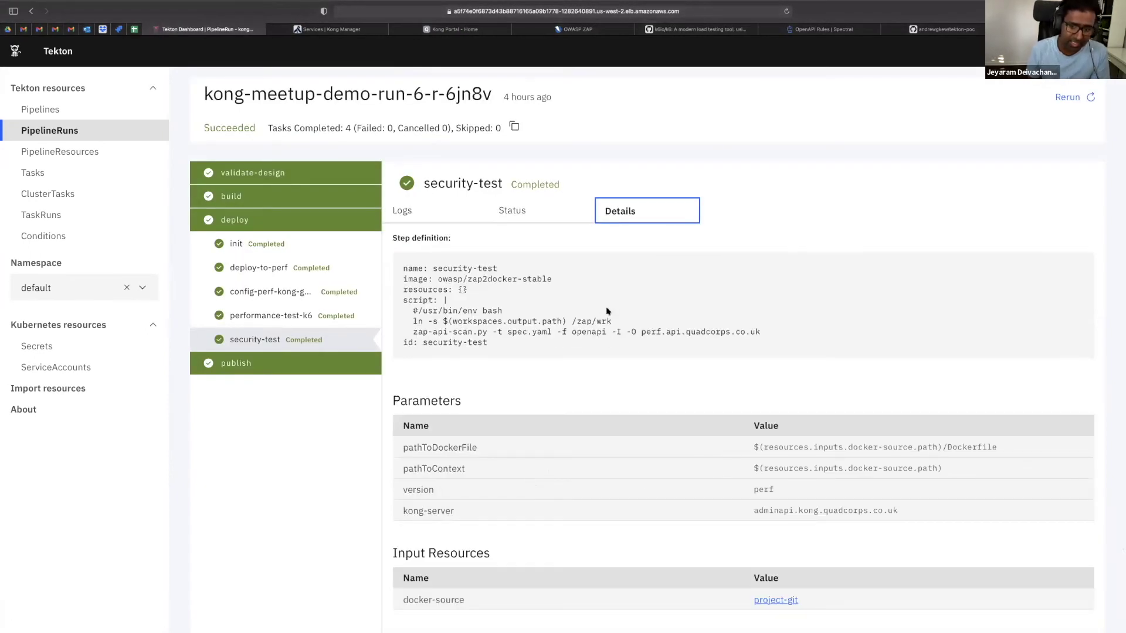
left_click_drag(508, 332, 553, 332)
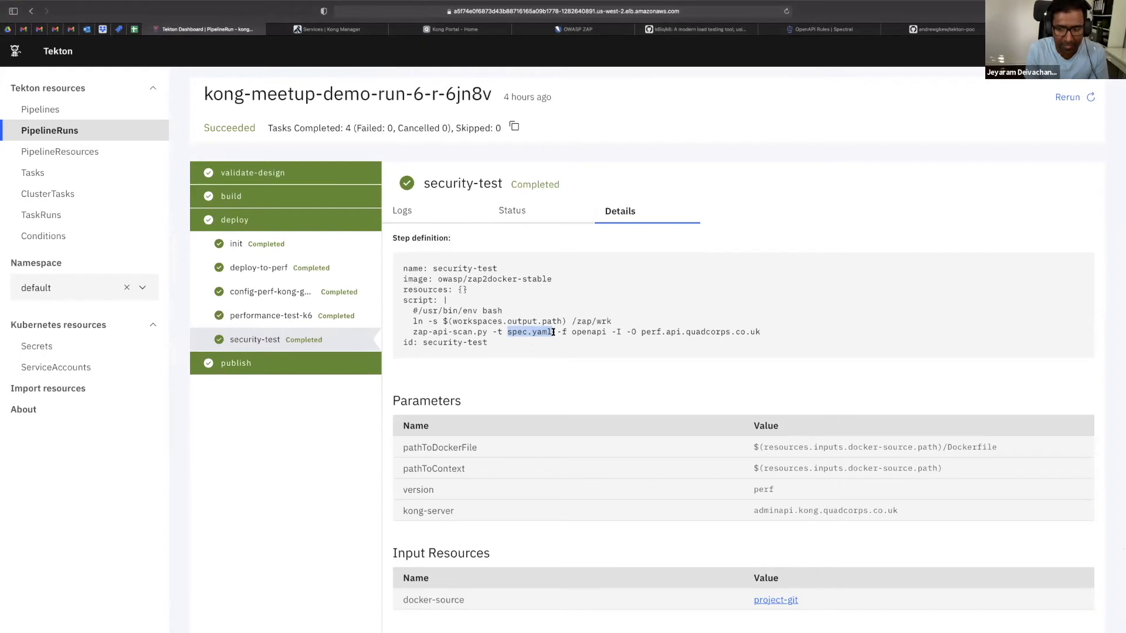
left_click_drag(641, 332, 766, 331)
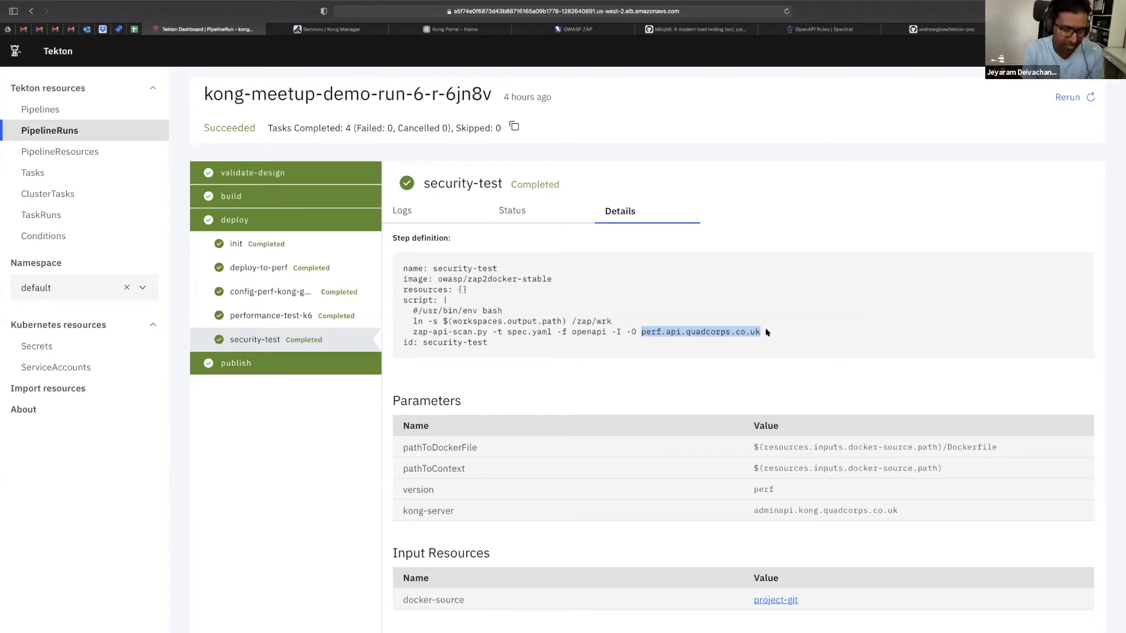
- Return to the security-test log and switch to the API lifecycle slide in the presentation
left_click(416, 212)
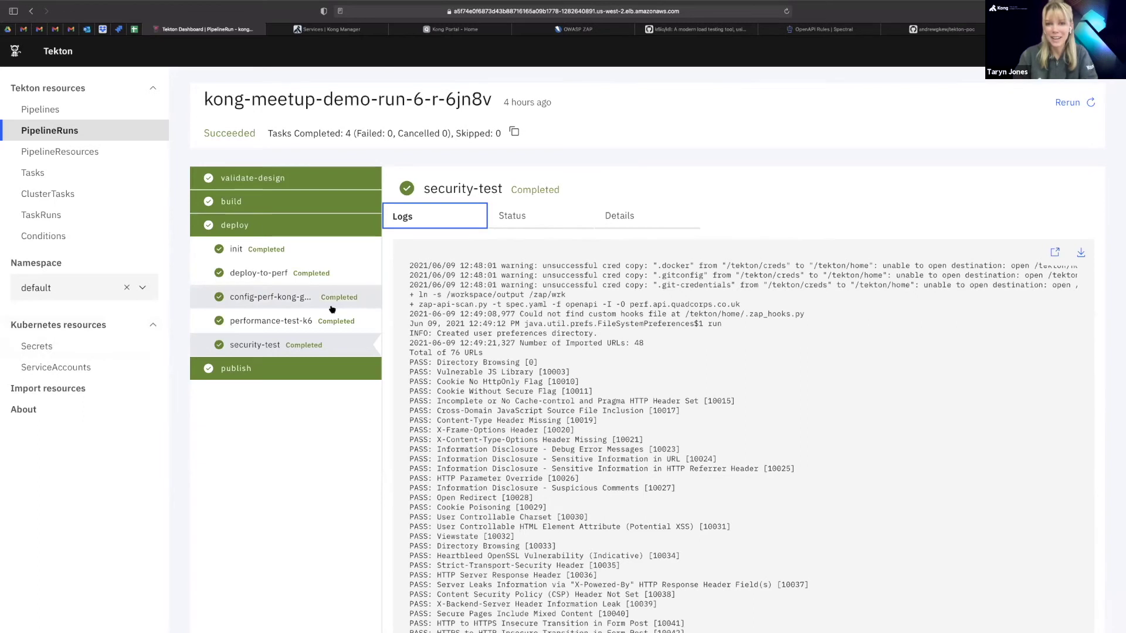
key("ctrl+Left")
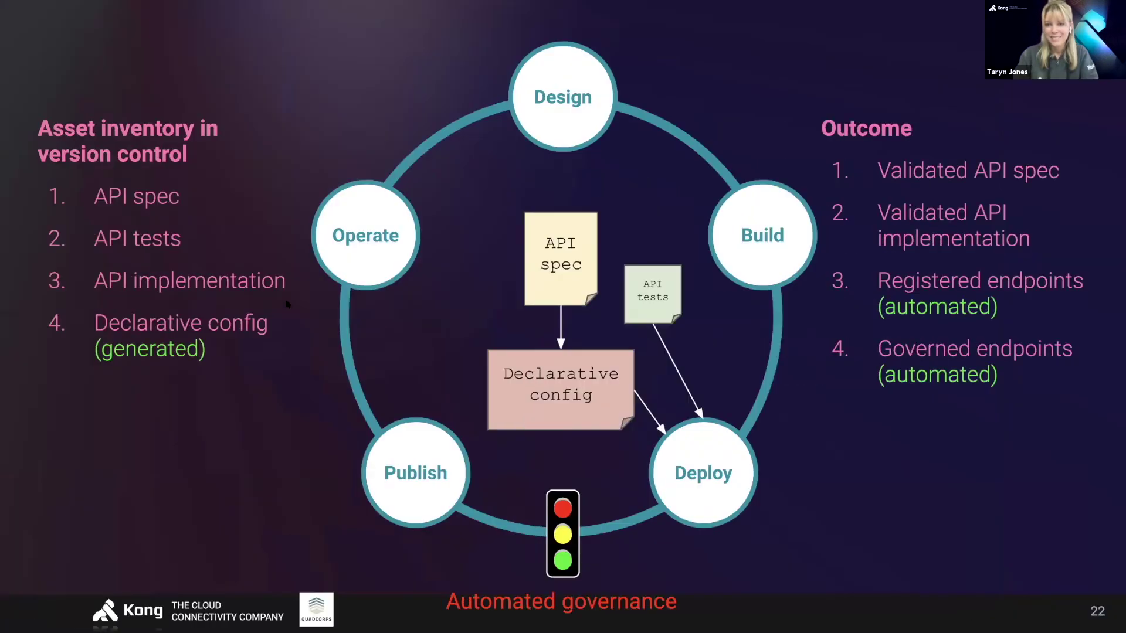
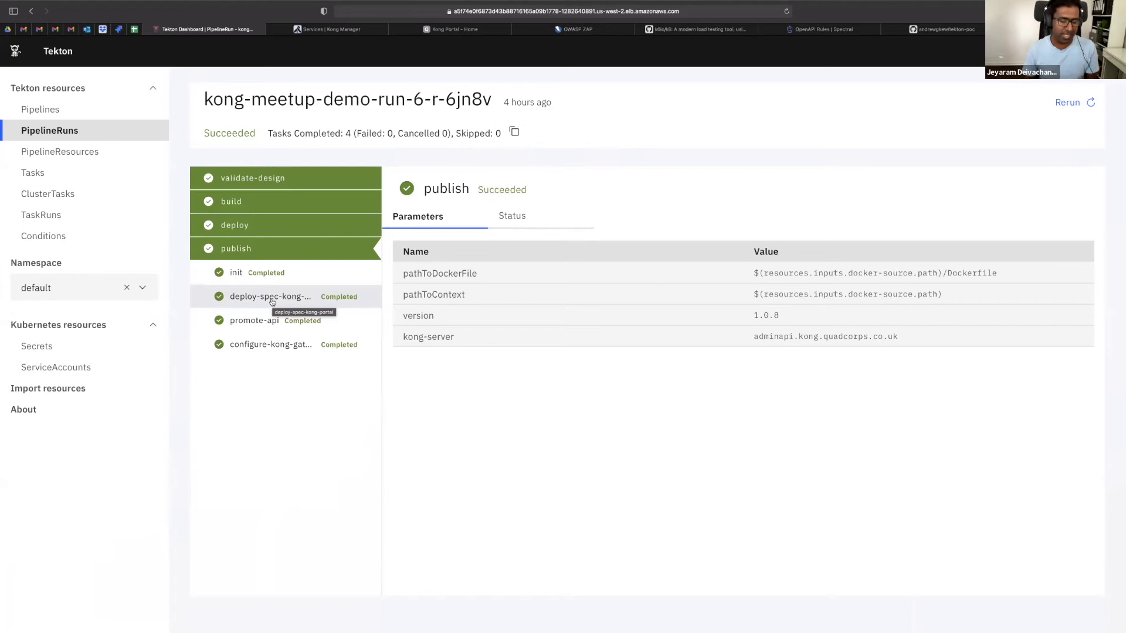
- Review the log of the publish stage's deploy-spec-kong-portal step, and examine the curl PATCH command in its step definition
left_click(273, 300)
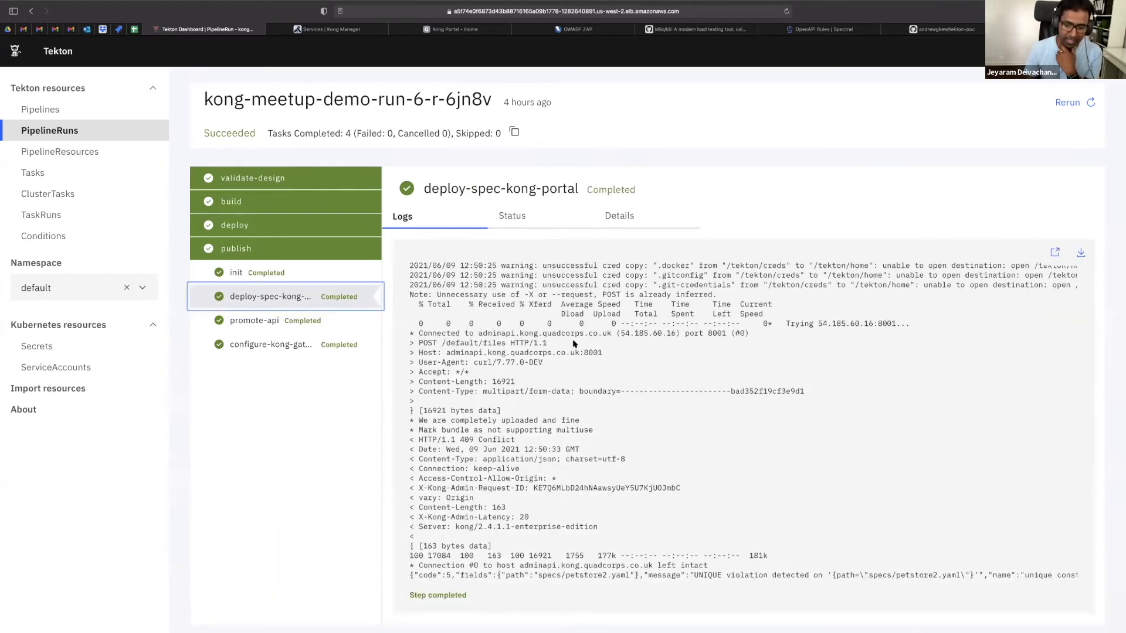
left_click(515, 218)
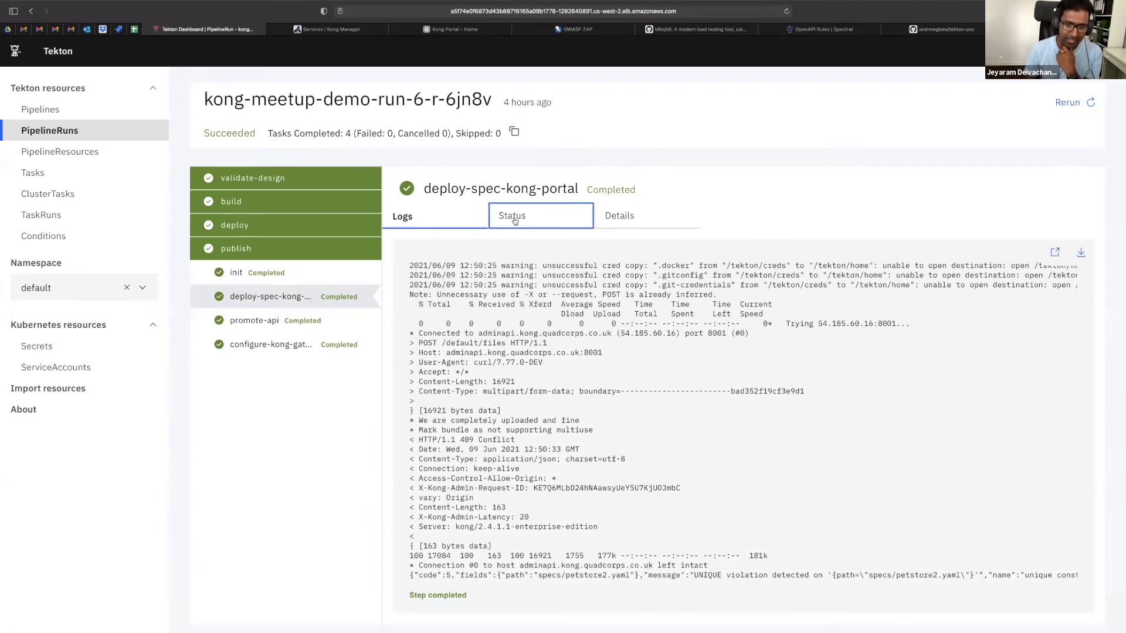
left_click(610, 224)
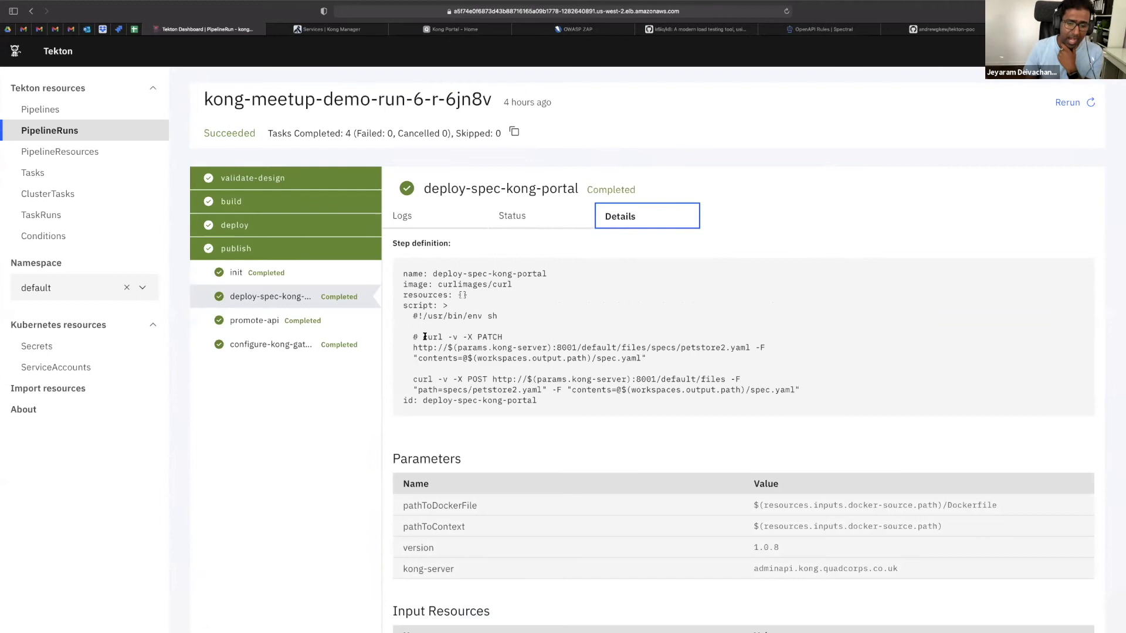
left_click_drag(423, 337, 482, 346)
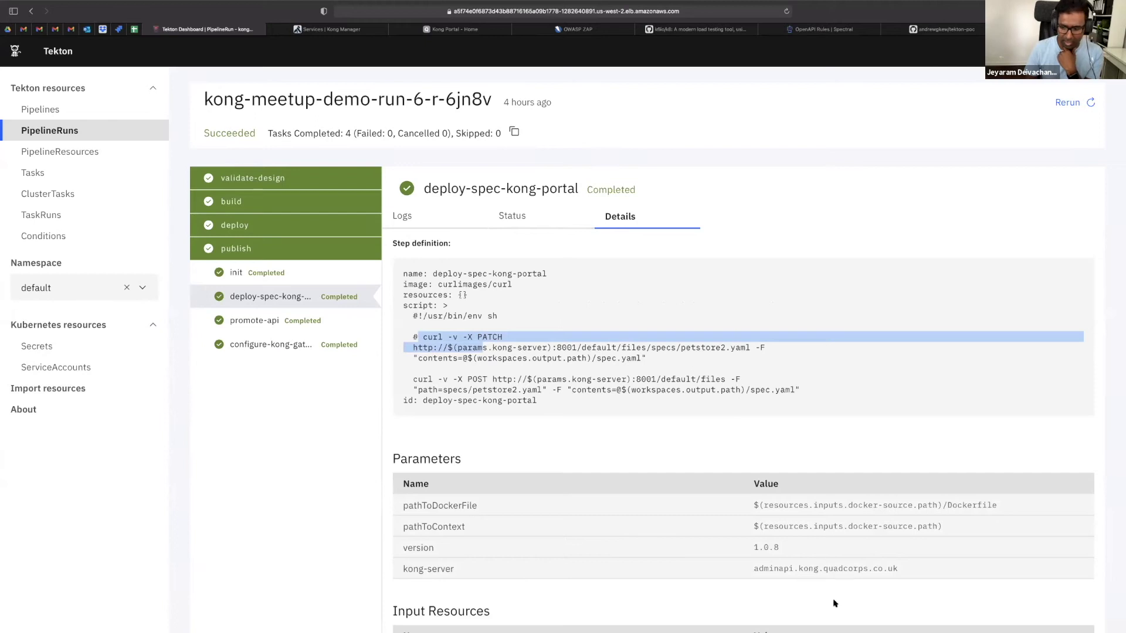
- Examine the kong-server parameter of deploy-spec-kong-portal, and open the logs of the promote-api and configure-kong-gateway steps
left_click(752, 571)
left_click_drag(754, 571, 897, 571)
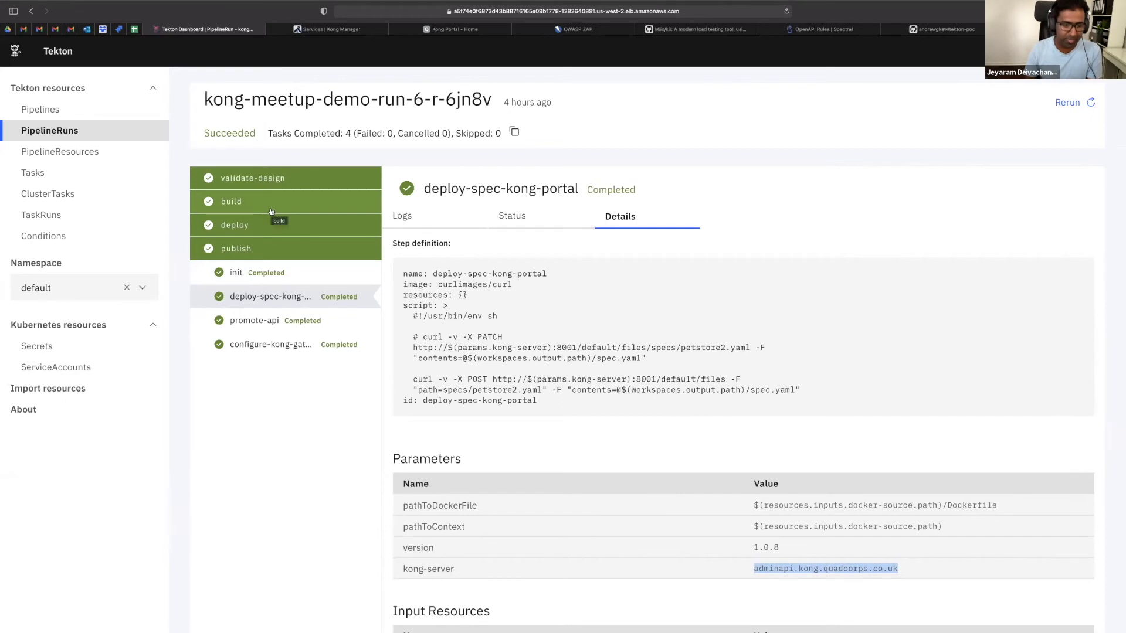
left_click(264, 326)
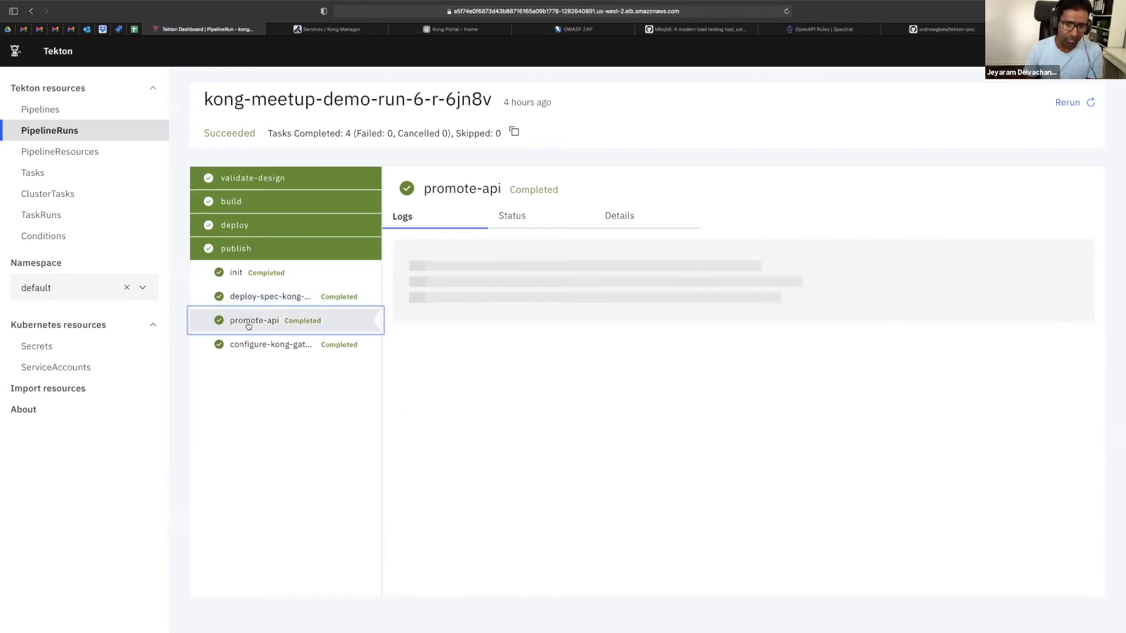
left_click(254, 347)
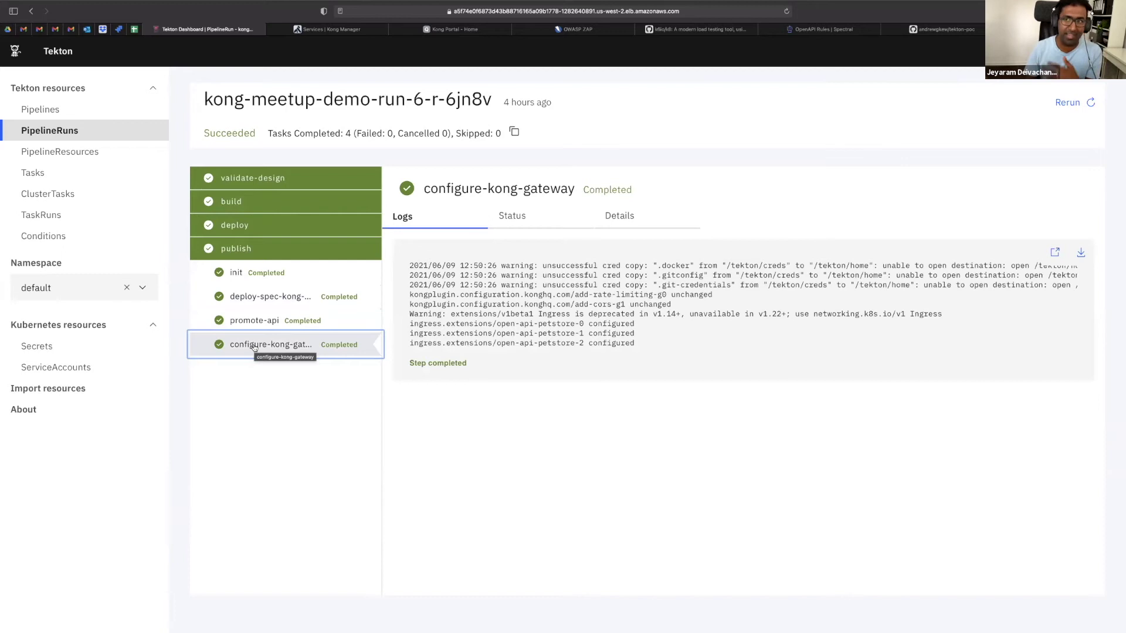
- View the services list in Kong Manager and open the Open API Petstore spec in the Kong developer portal
left_click(364, 31)
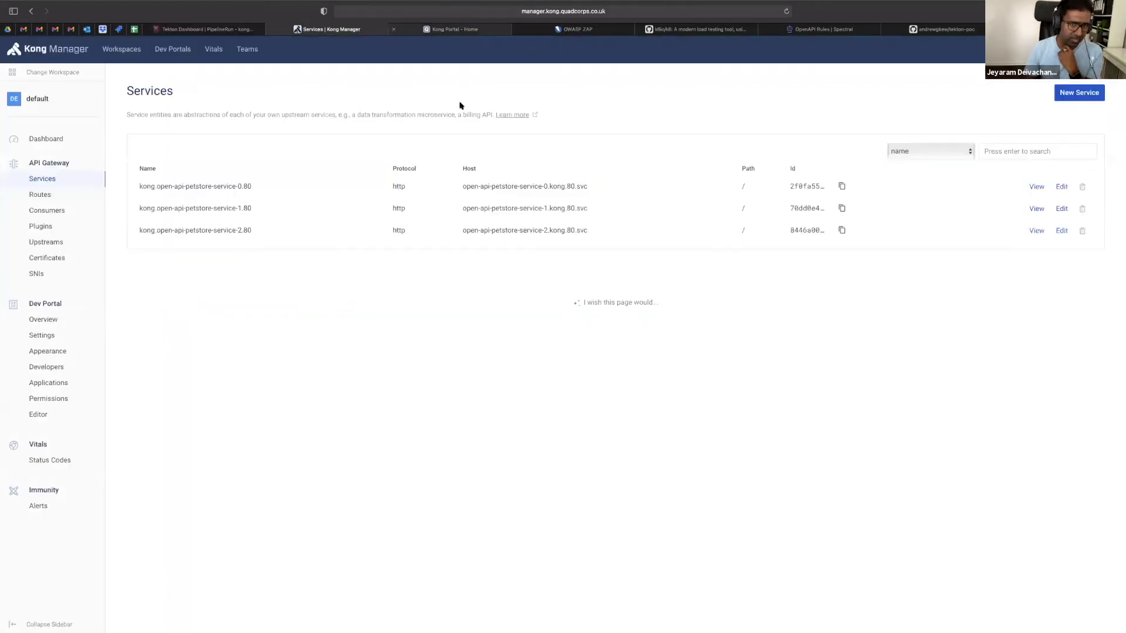
key("ctrl+Tab")
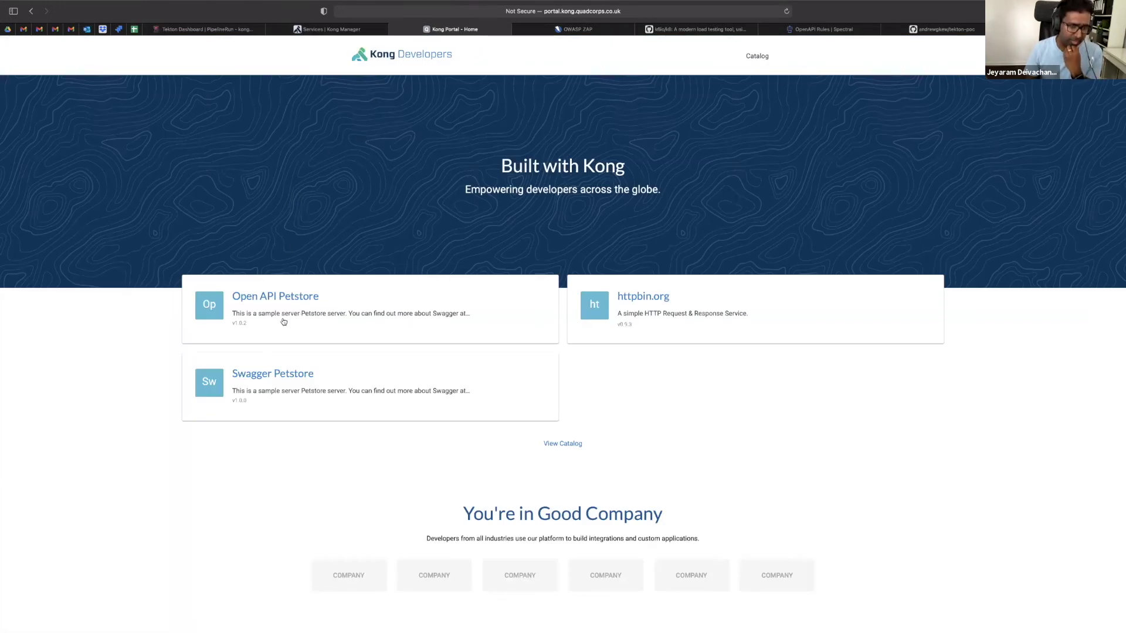
left_click(271, 299)
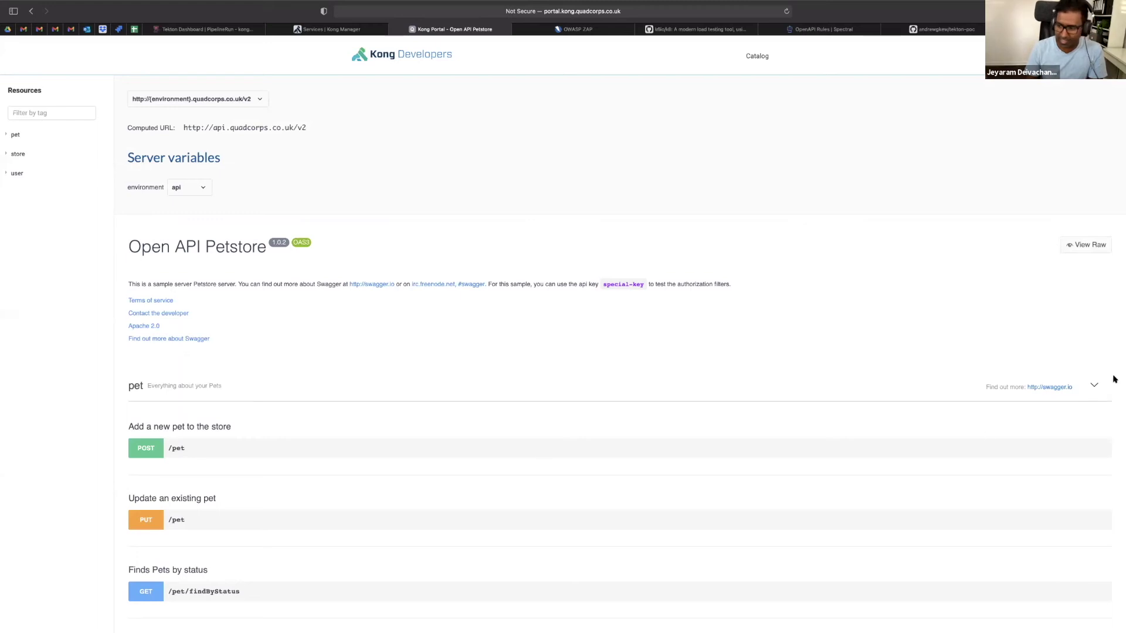
- Collapse the spec's pet section, expand pet in the resource list, and look through the store and user endpoints
left_click(1086, 397)
scroll(258, 498, "down", 2)
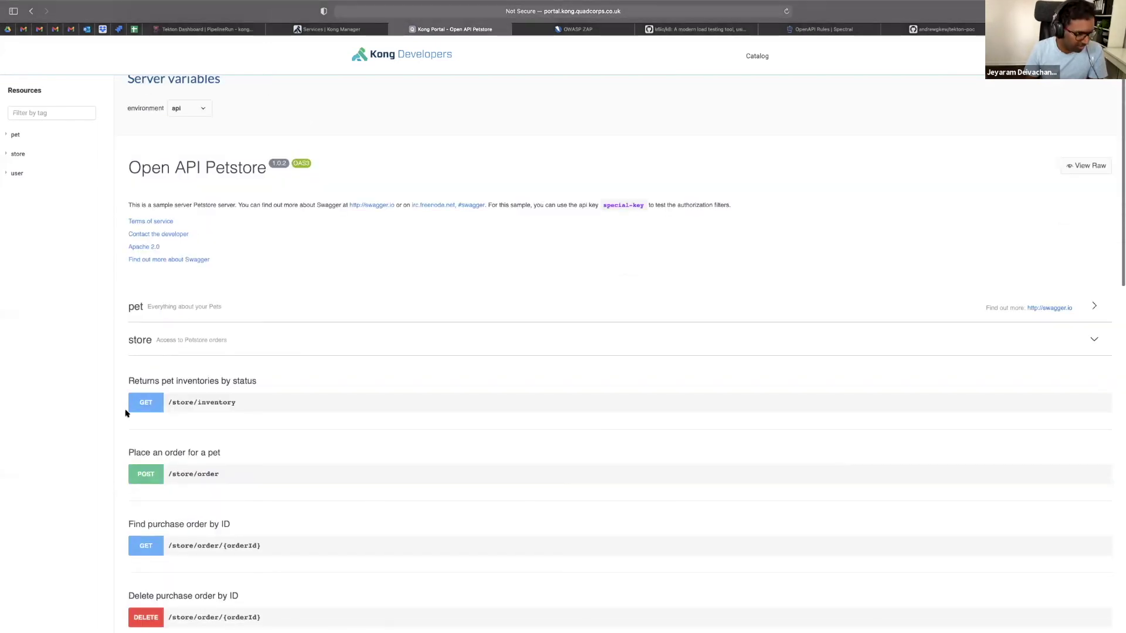
left_click(11, 138)
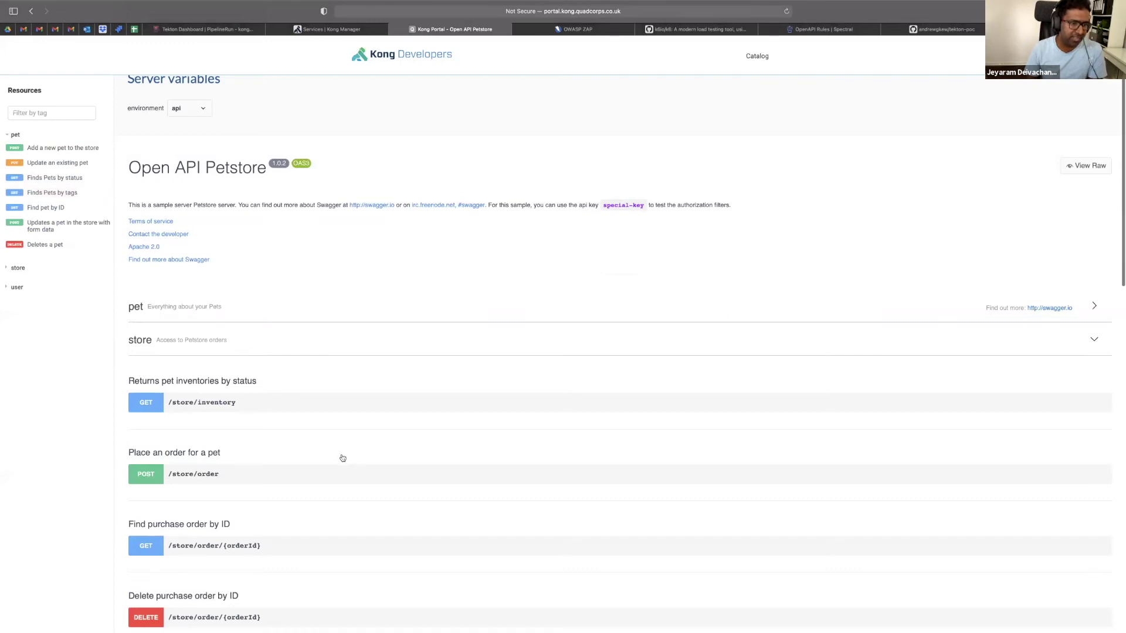
scroll(342, 458, "down", 2)
scroll(342, 458, "down", 6)
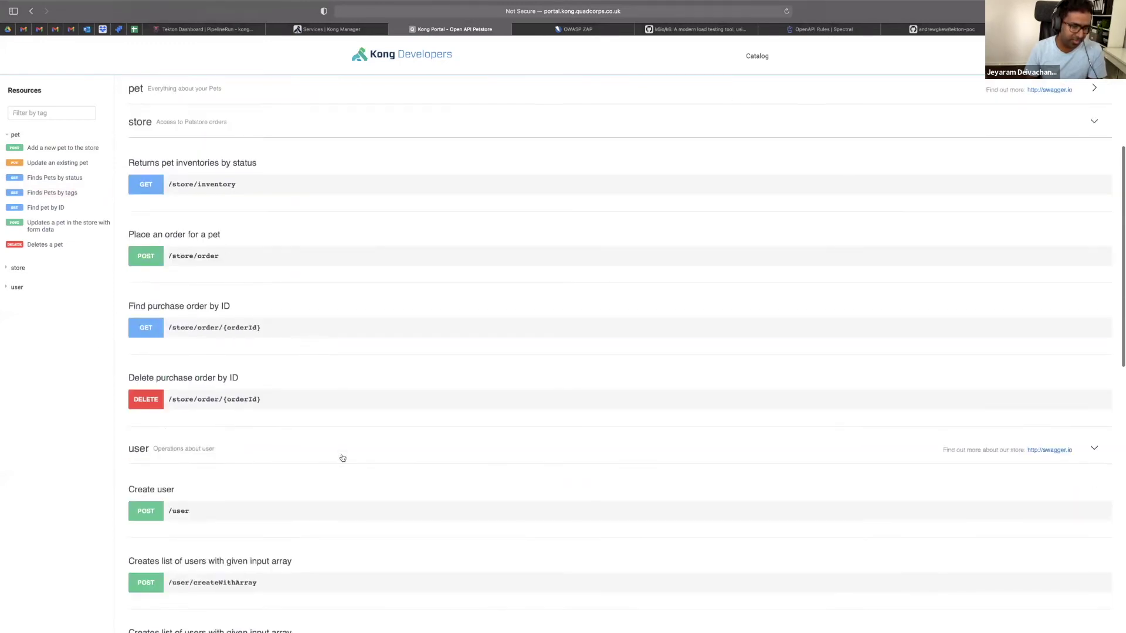
scroll(343, 458, "up", 8)
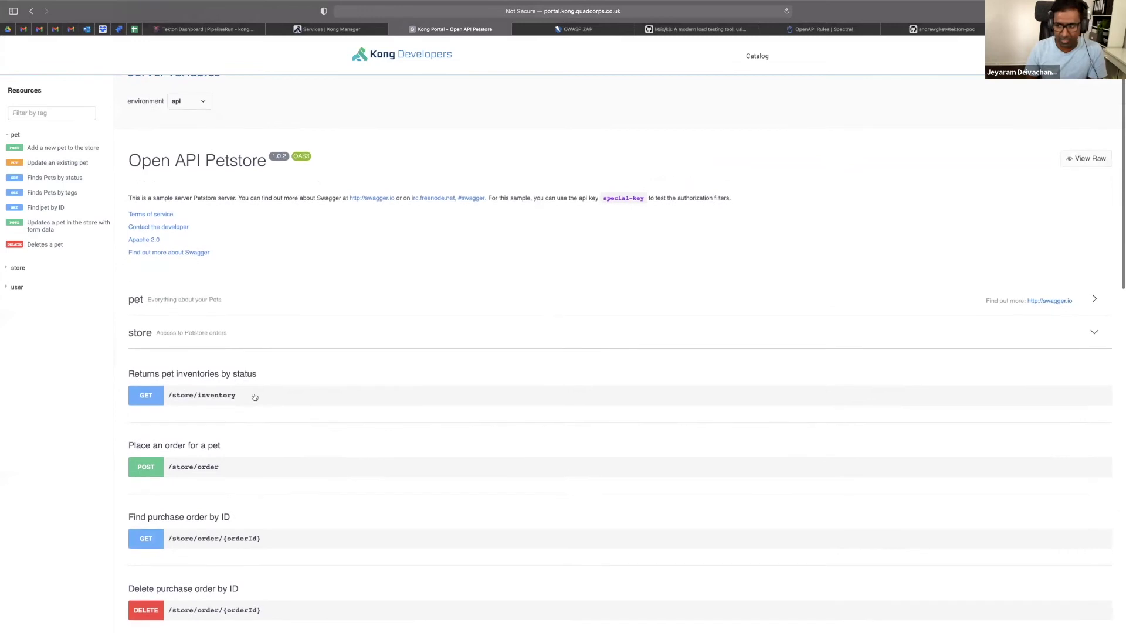
- Try out the GET /store/inventory operation by executing the request, and examine its response
left_click(253, 397)
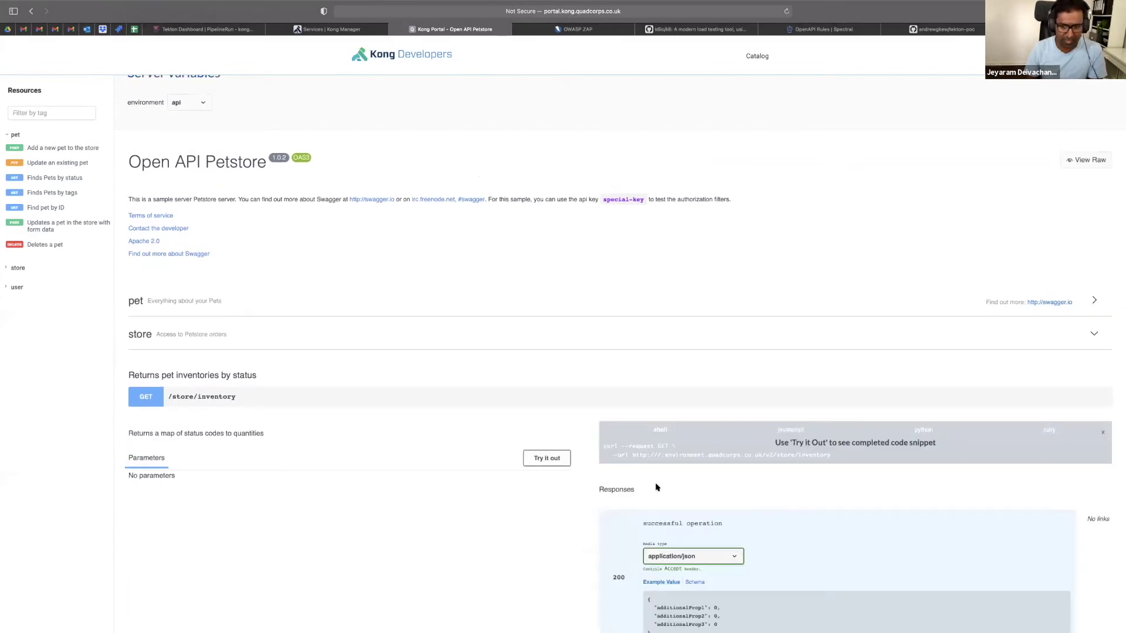
left_click(552, 460)
scroll(526, 504, "down", 3)
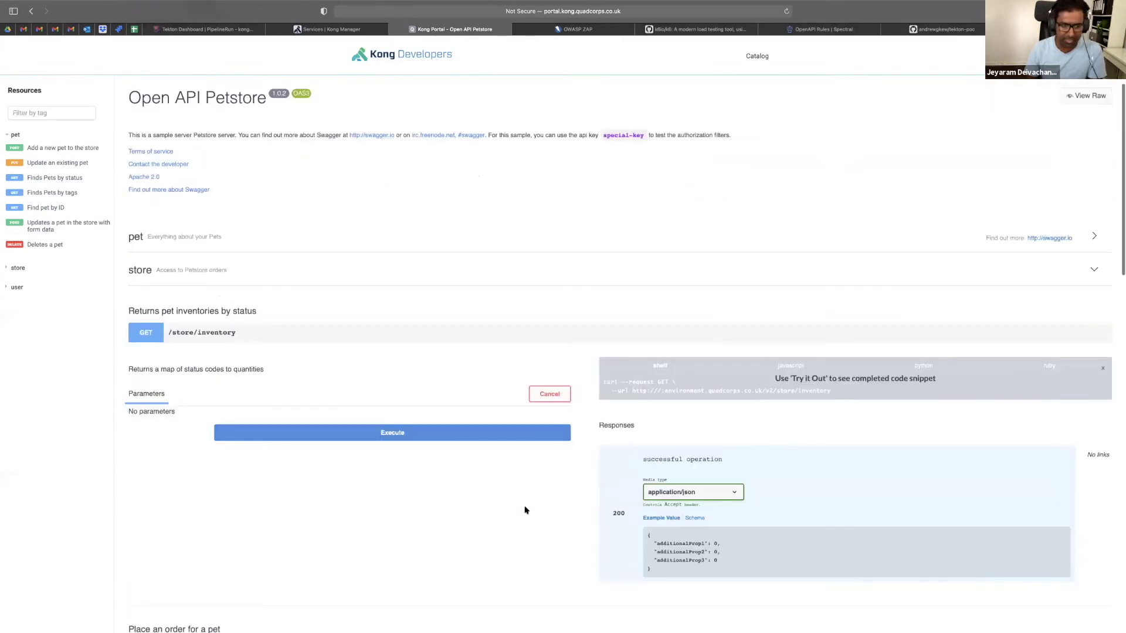
left_click(424, 410)
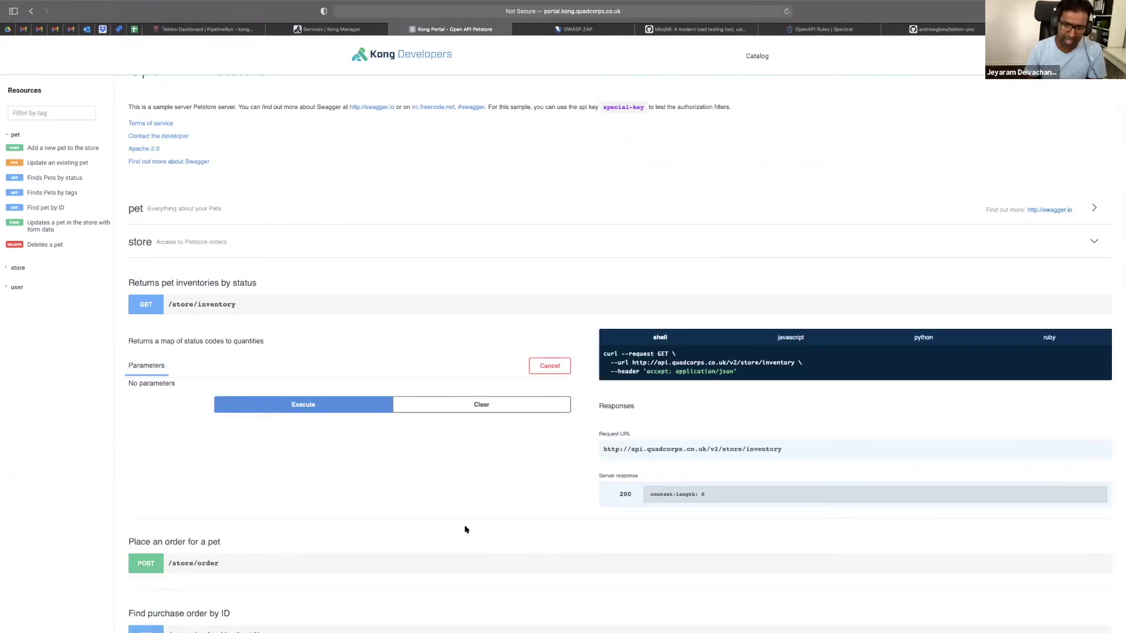
scroll(468, 530, "down", 5)
scroll(467, 530, "up", 8)
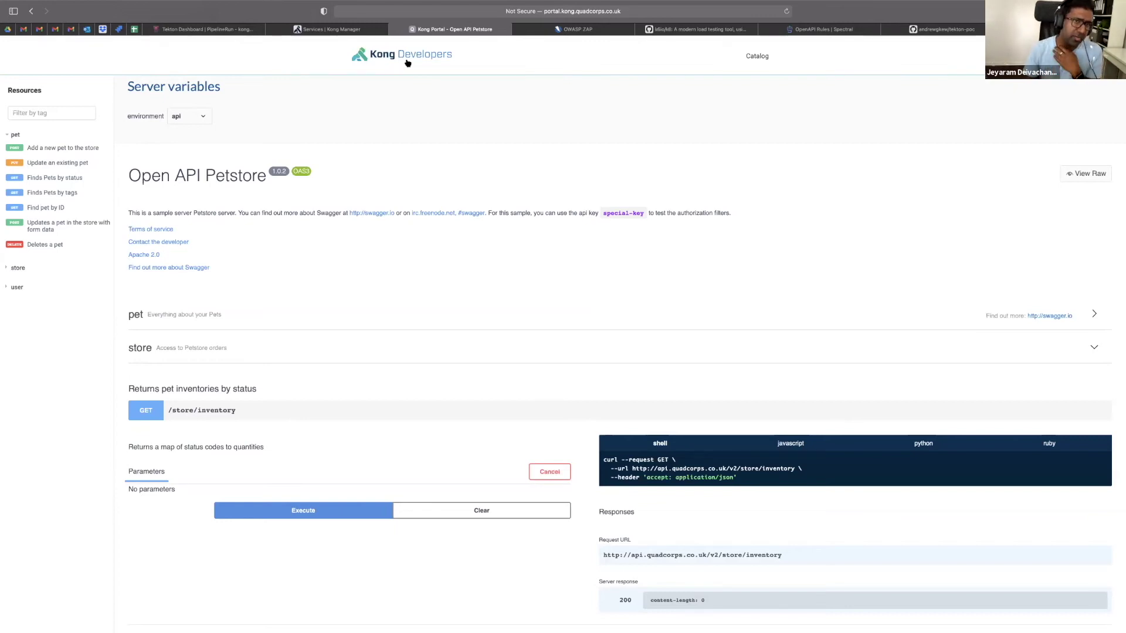
- Open the first rate-limiting plugin in Kong Manager and examine the per-minute limit in its configuration
left_click(326, 29)
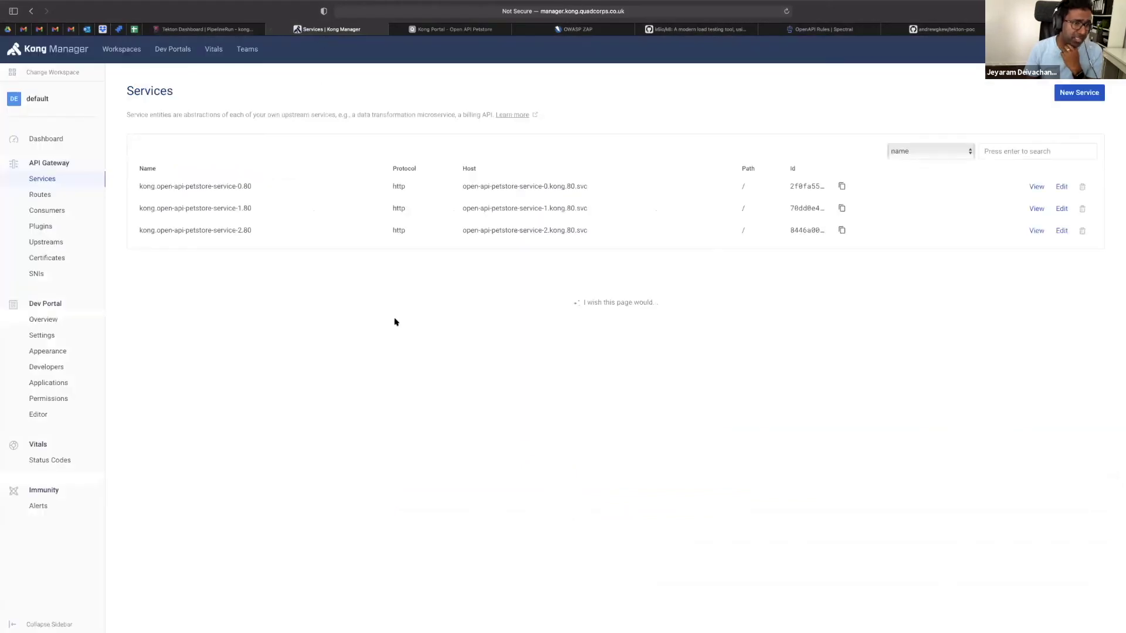
left_click(55, 211)
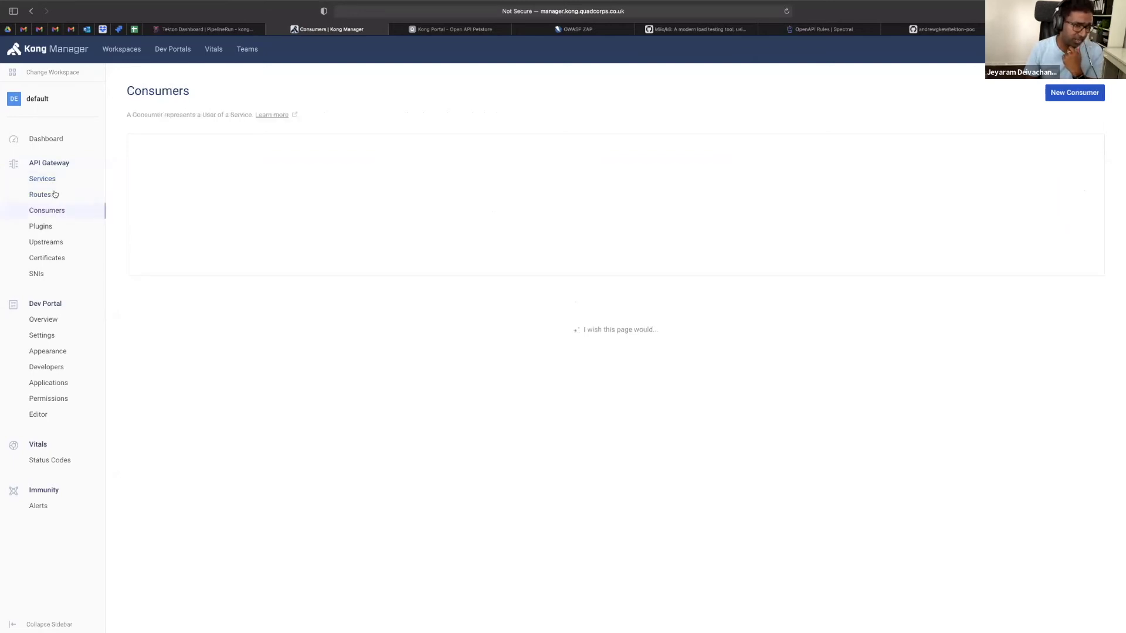
left_click(55, 228)
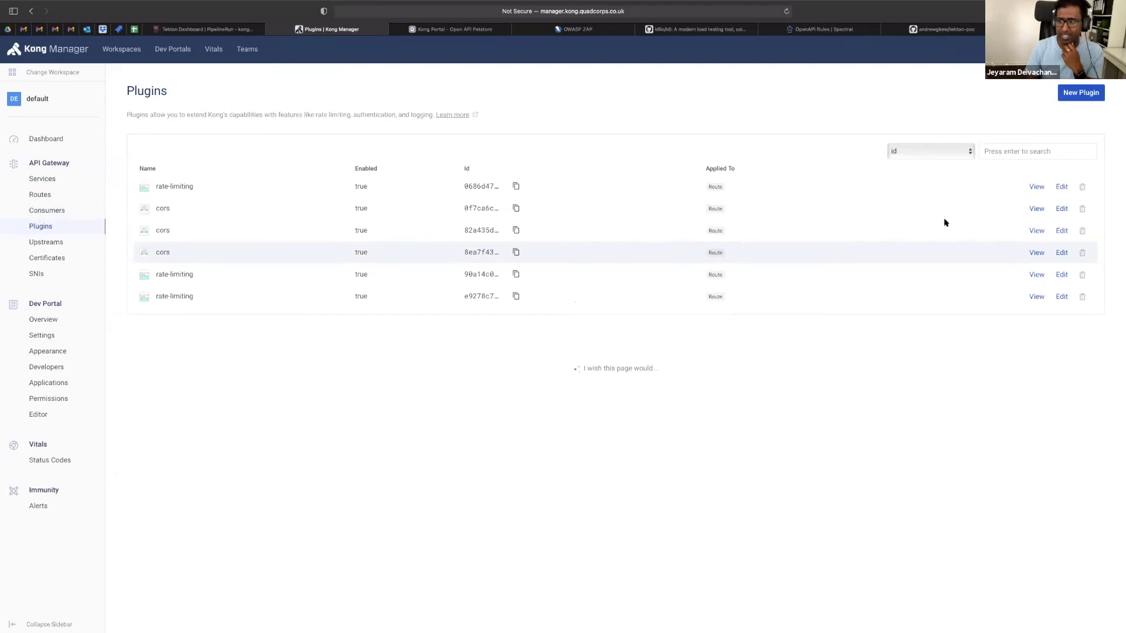
left_click(1035, 187)
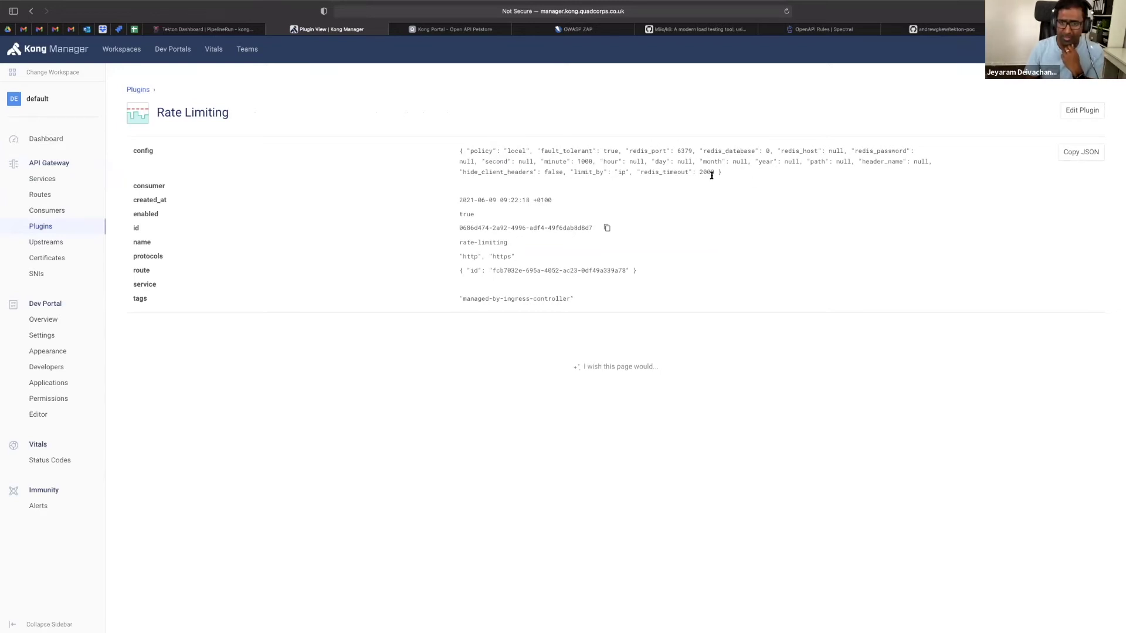
double_click(586, 162)
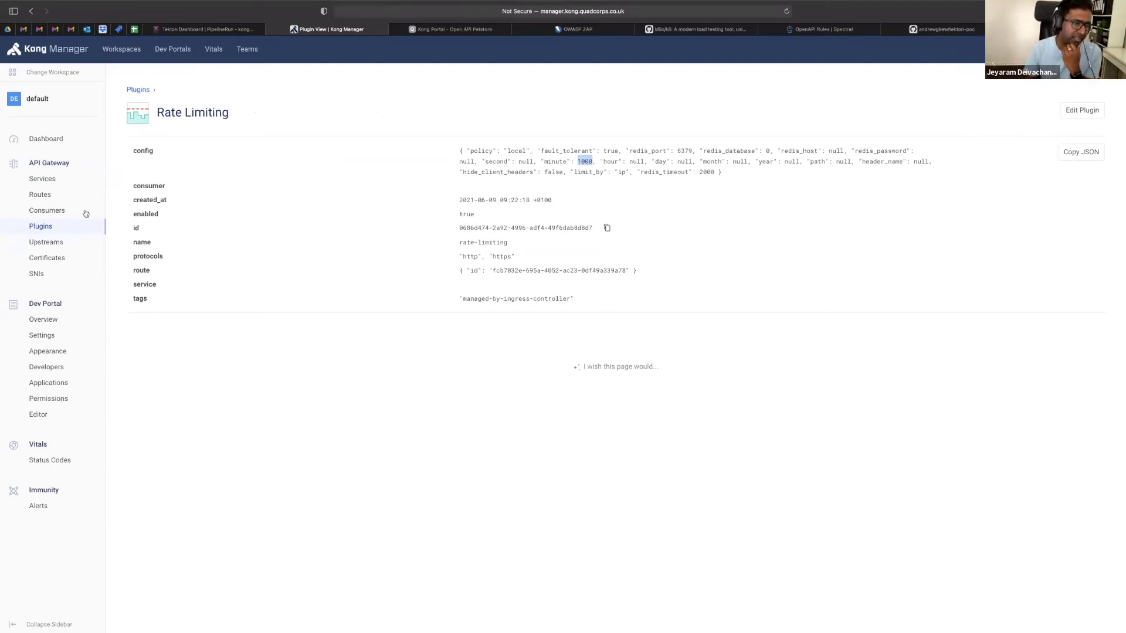
- Open the kong.open-api-petstore-1.00 route in Kong Manager and examine its managed-by-ingress-controller tag
left_click(41, 196)
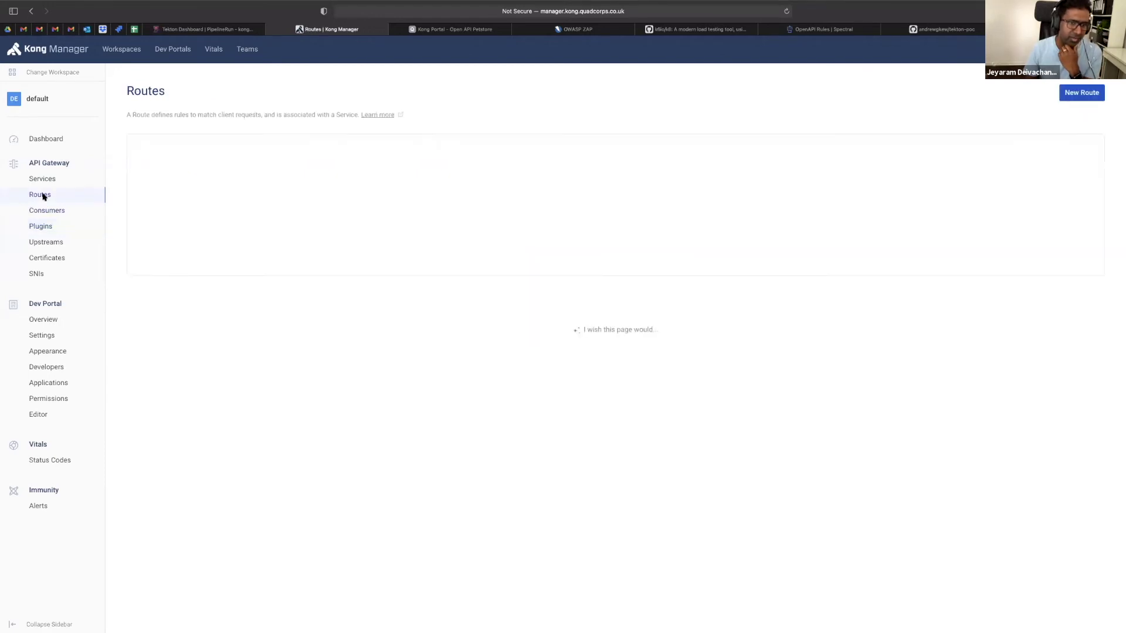
left_click(1036, 166)
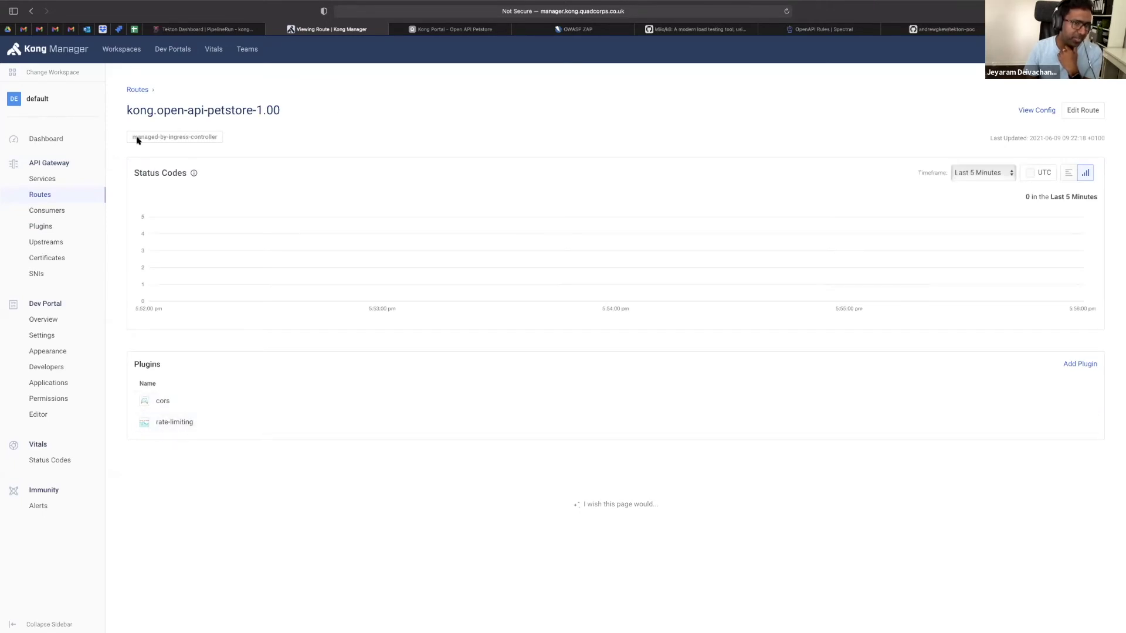
left_click_drag(130, 138, 217, 136)
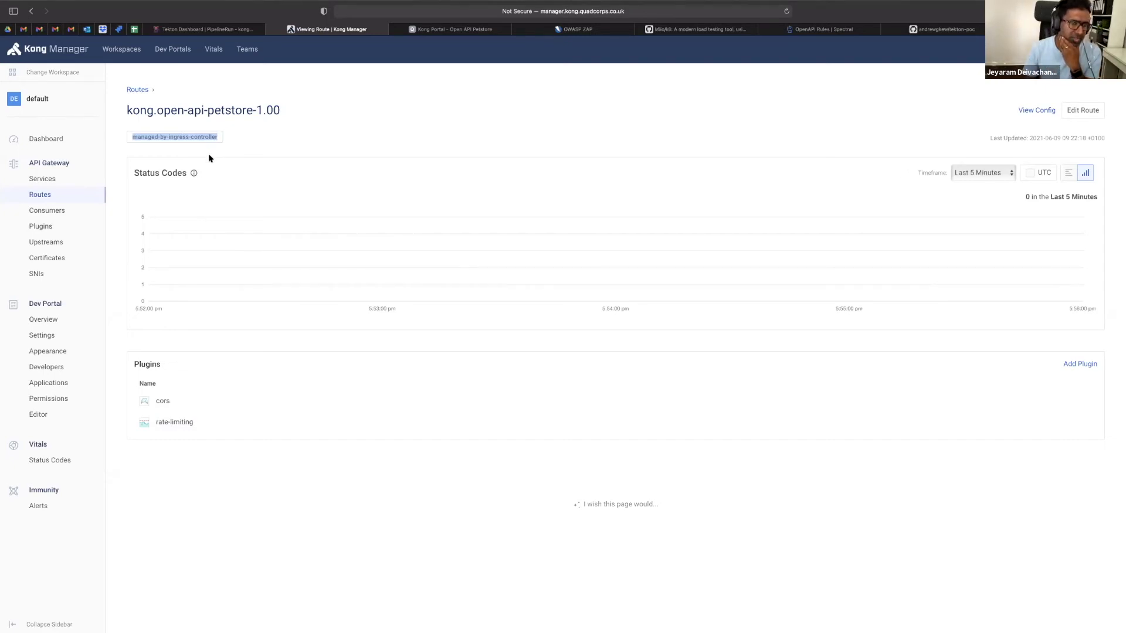
- Return to the deploy-spec-kong-portal step in Tekton, and switch to the presentation's lifecycle slide that adds ongoing operations
left_click(208, 28)
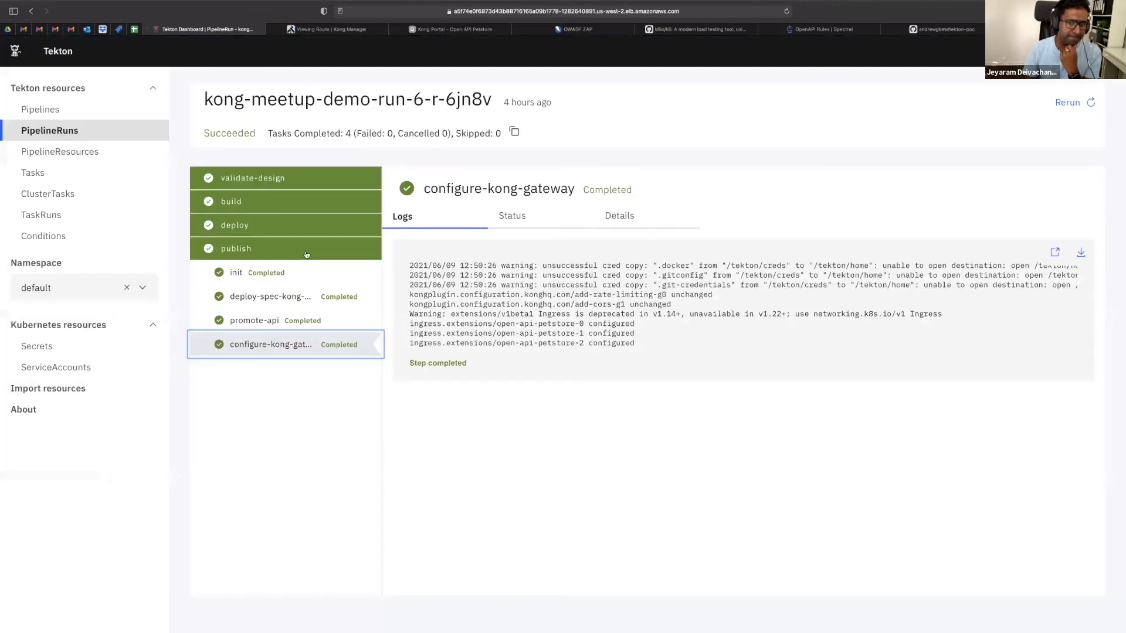
left_click(305, 298)
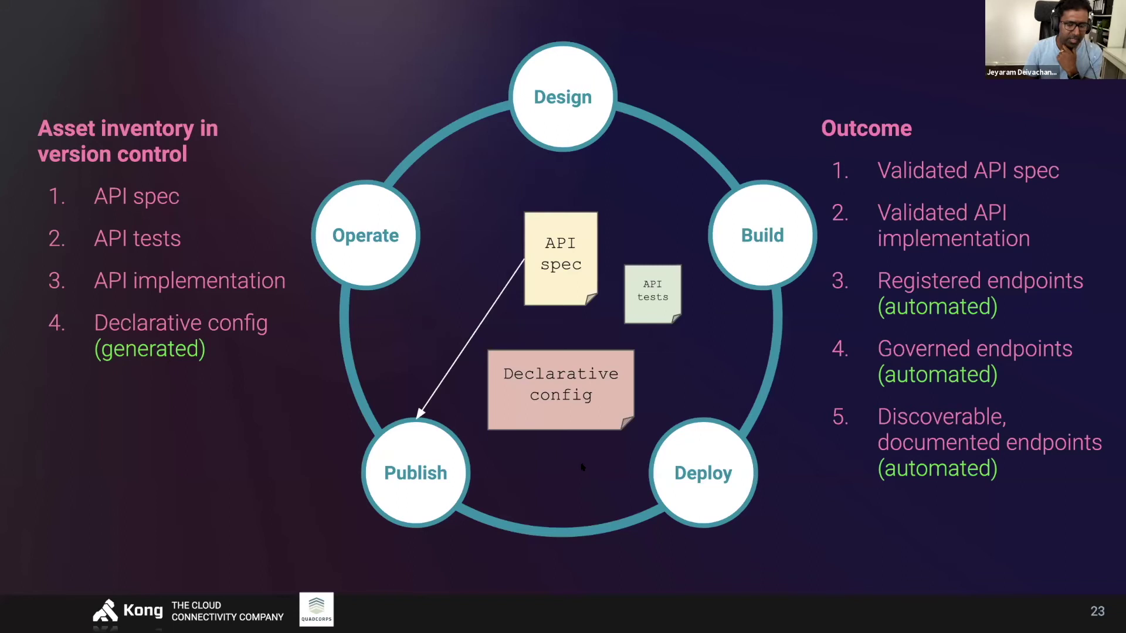
key("Right")
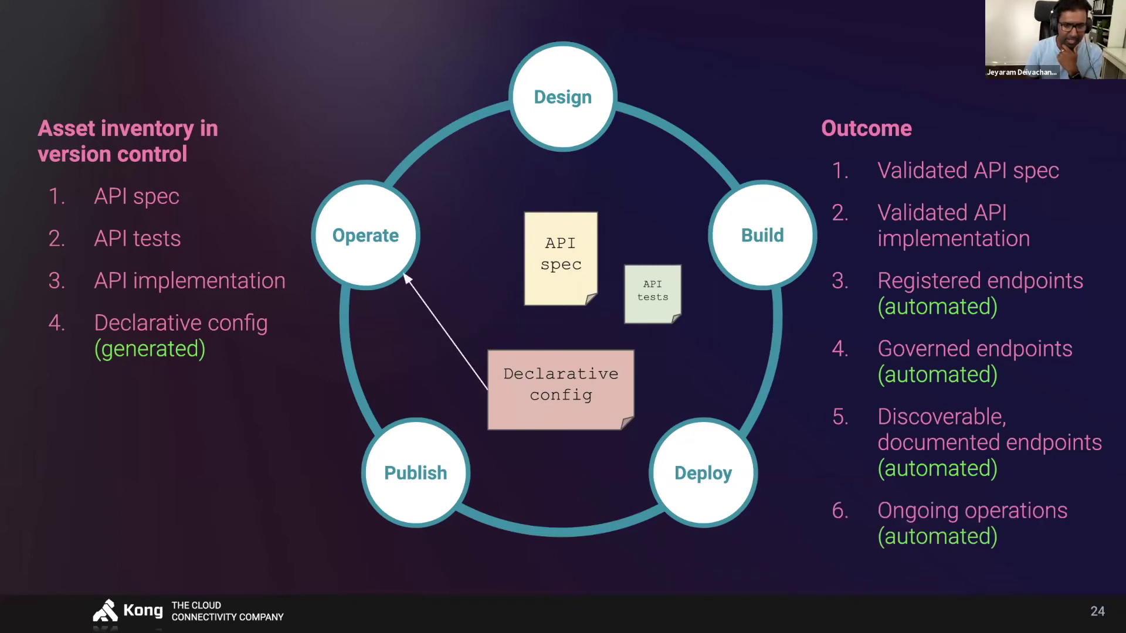
key("Right")
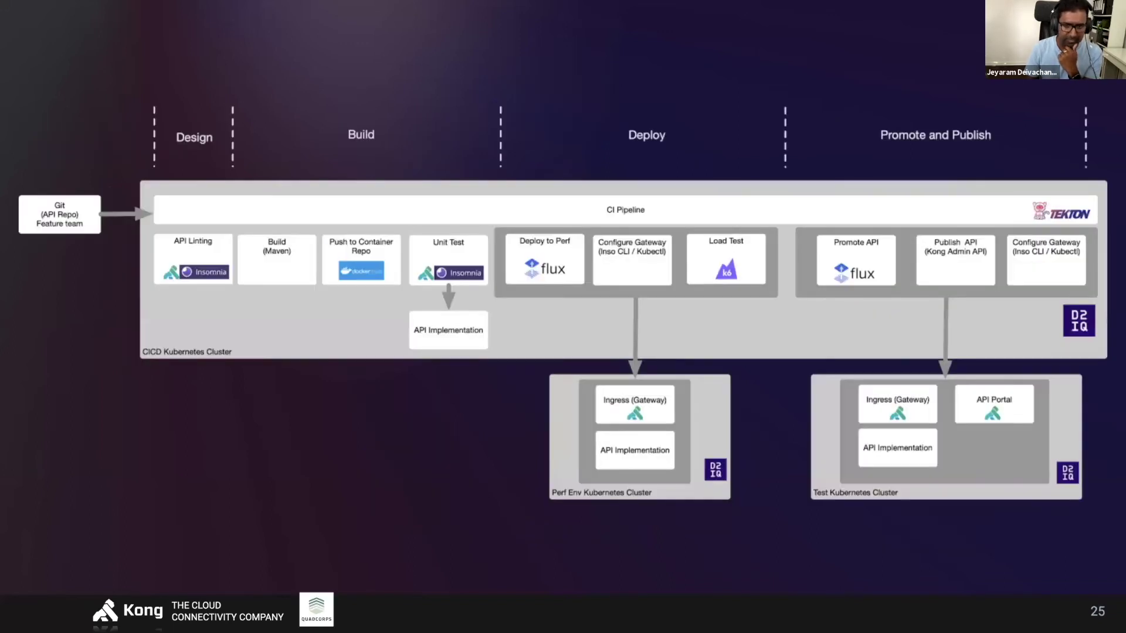
key("Left")
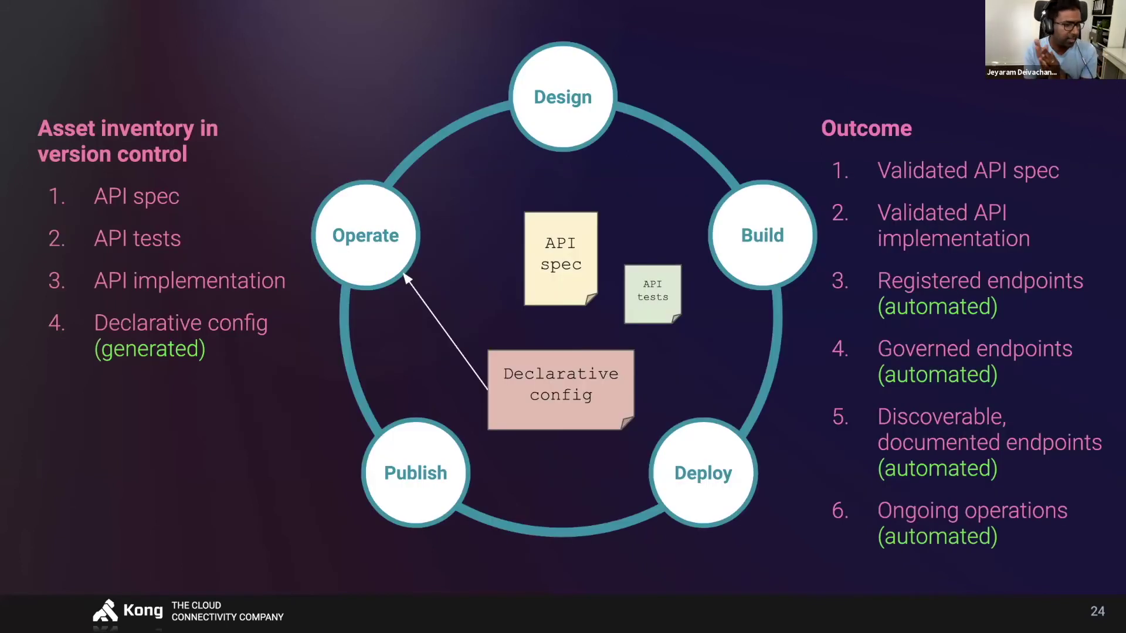